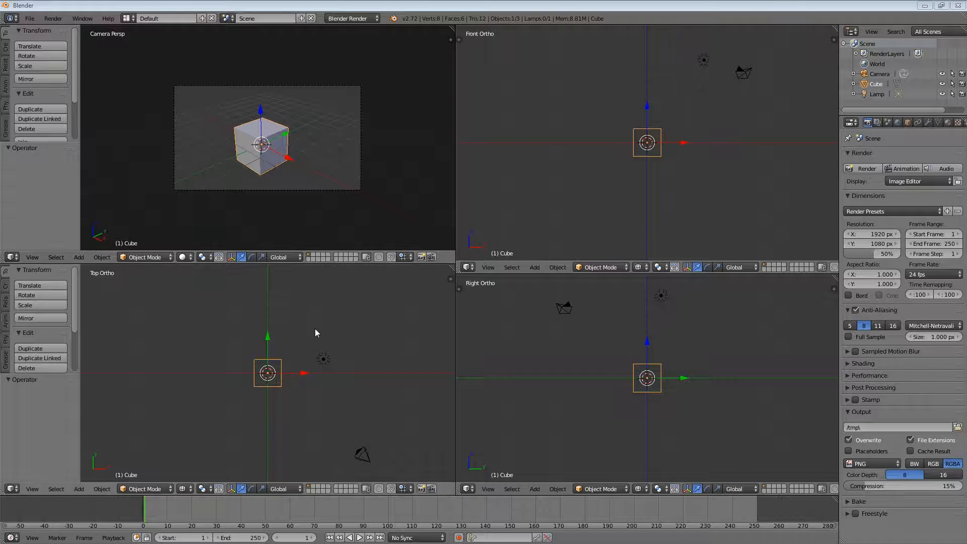
# Step: Delete the default cube and set the front-view viewport to top view with its tool shelf shown
pyautogui.press('x')
pyautogui.click(277, 388)
pyautogui.press('KP_7')
pyautogui.press('t')
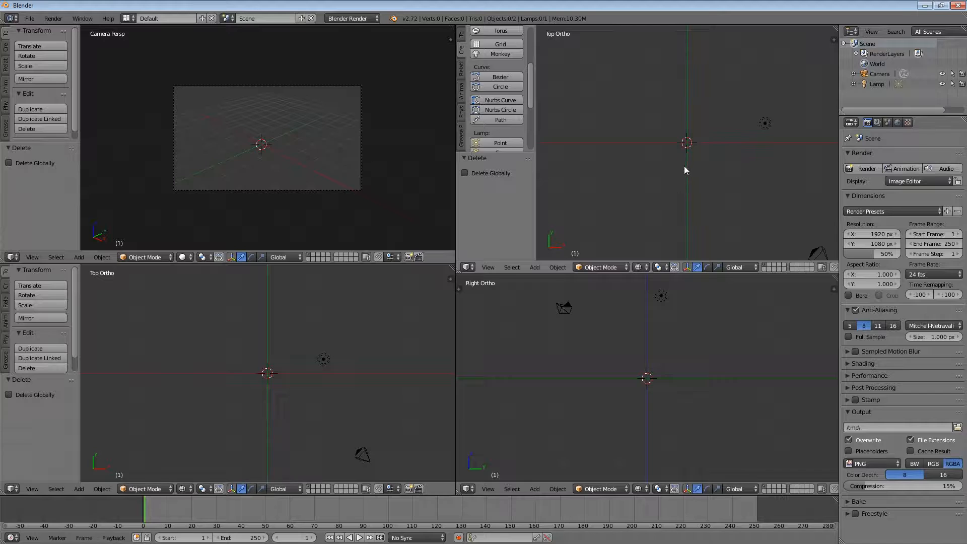
# Step: Add a Bezier curve at the origin and enter Edit Mode on it
pyautogui.press('space')
pyautogui.click(508, 78)
pyautogui.press('Tab')
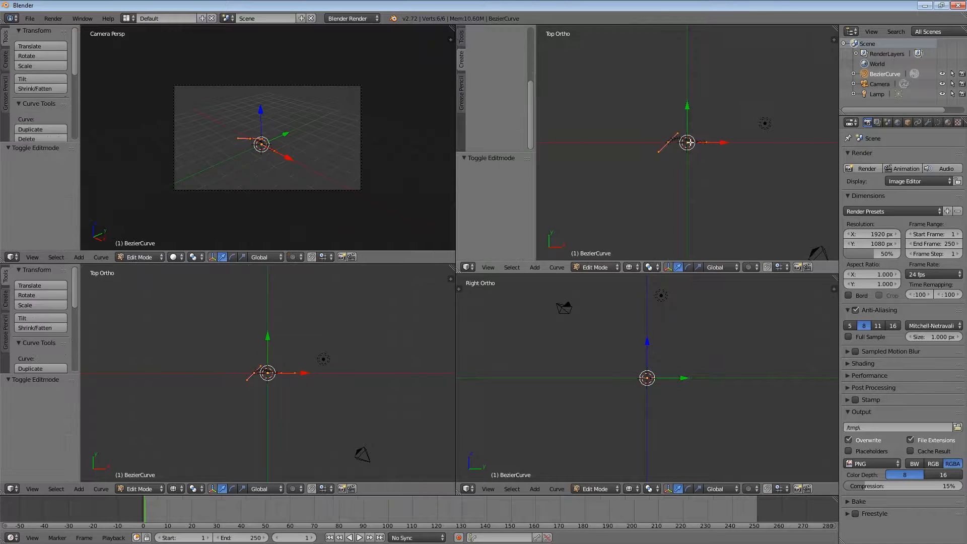
# Step: Shape the curve into a closed rounded rectangle around the origin, starting by moving its end points about (2.06, 1.98) and (-2.09, 1.87)
pyautogui.rightClick(707, 142)
pyautogui.press('g')
pyautogui.click(751, 99)
pyautogui.rightClick(668, 140)
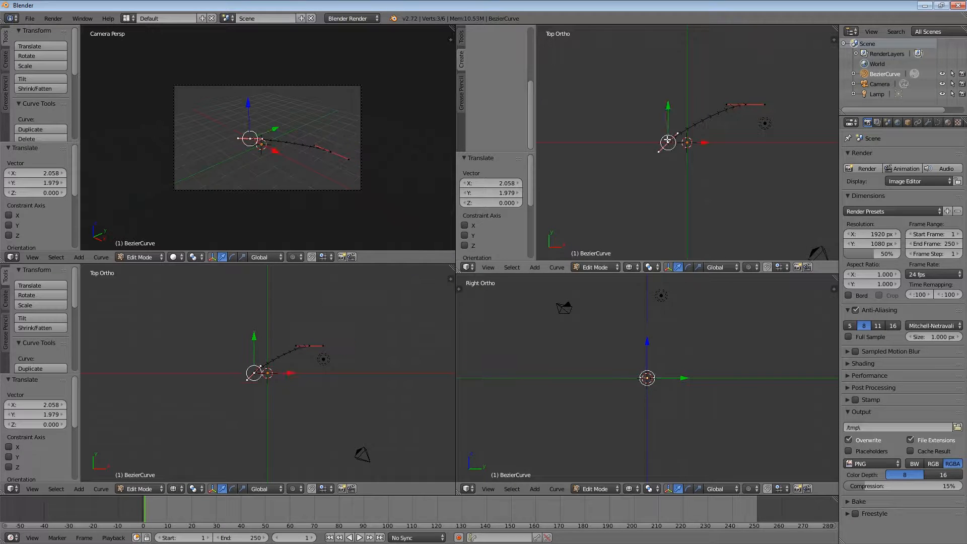
pyautogui.press('g')
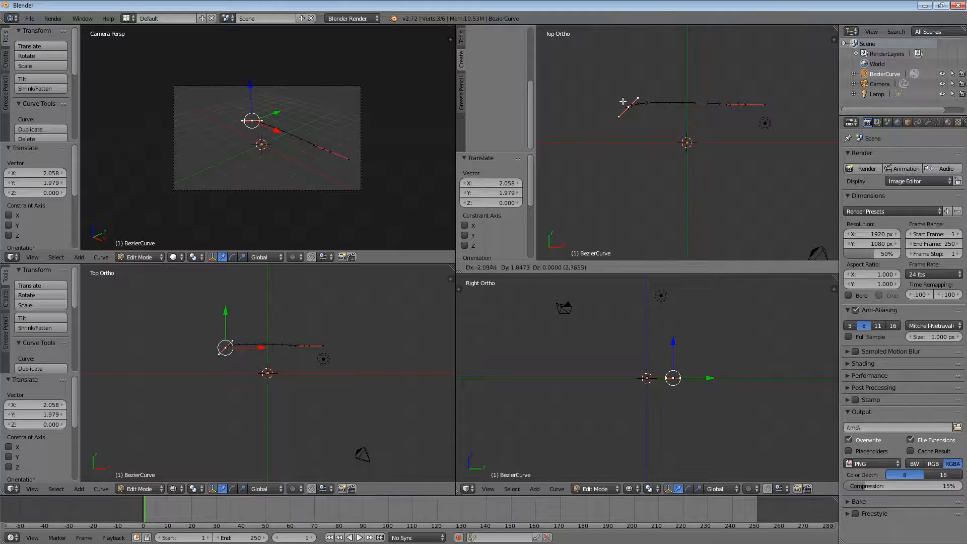
pyautogui.click(623, 101)
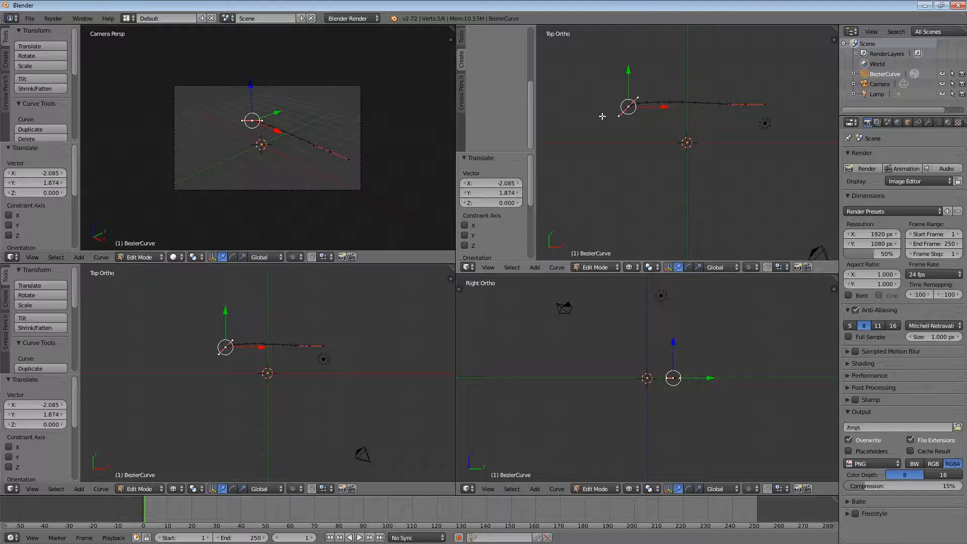
pyautogui.rightClick(746, 105)
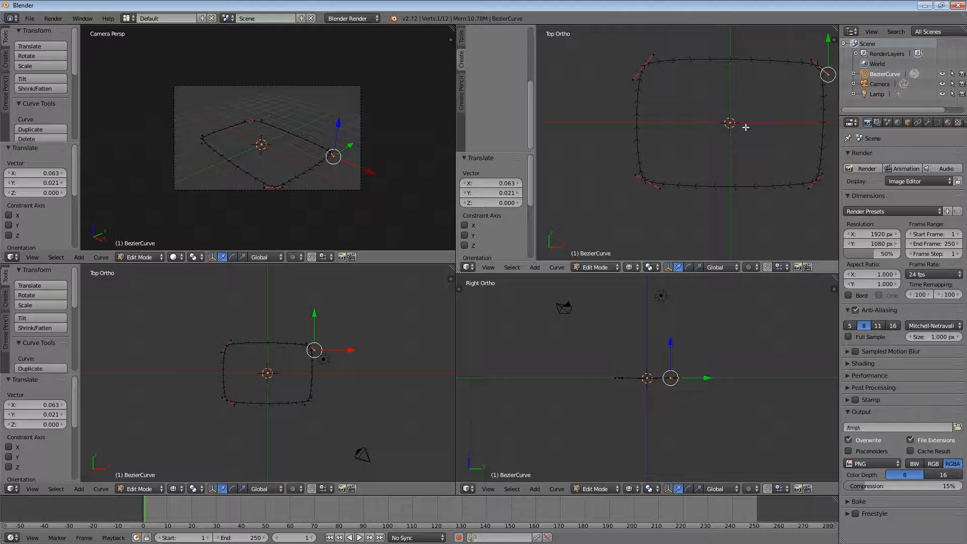
pyautogui.keyDown('ctrl'); pyautogui.moveTo(744, 127); pyautogui.dragTo(706, 147, button='middle'); pyautogui.keyUp('ctrl')
pyautogui.press('g')
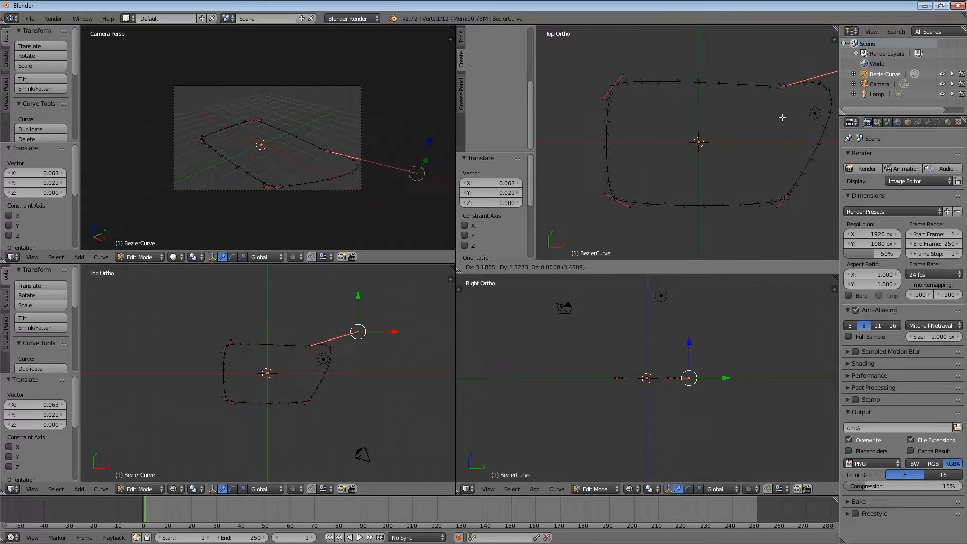
pyautogui.rightClick(759, 116)
pyautogui.scroll(2, 729, 137)
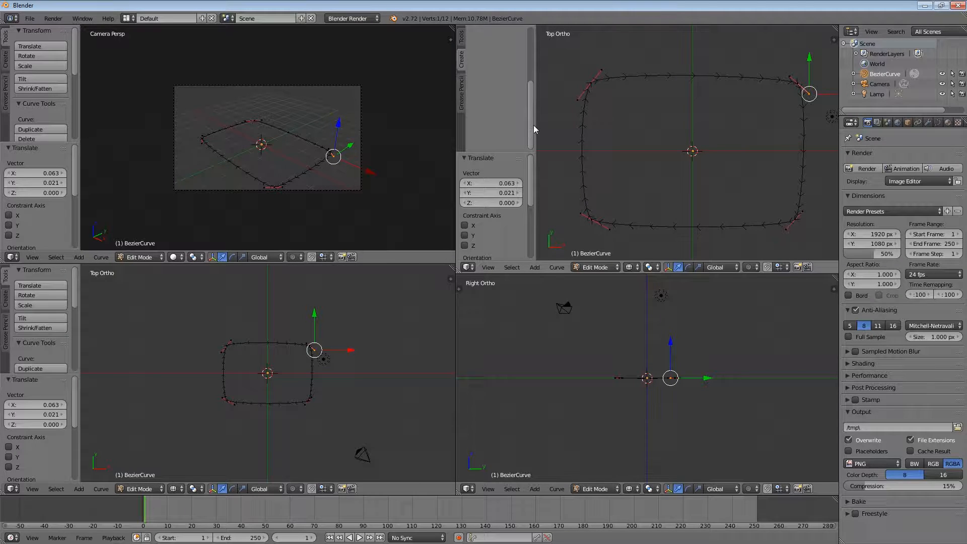
pyautogui.press('Tab')
pyautogui.press('Tab')
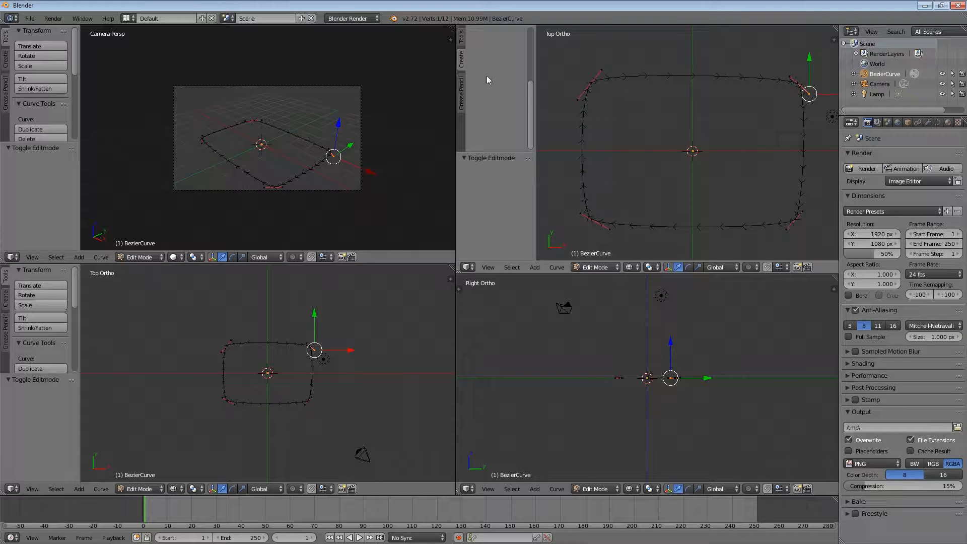
# Step: Add a second Bezier spline inside the rounded rectangle in Edit Mode and move its left control point upward
pyautogui.scroll(5, 531, 99)
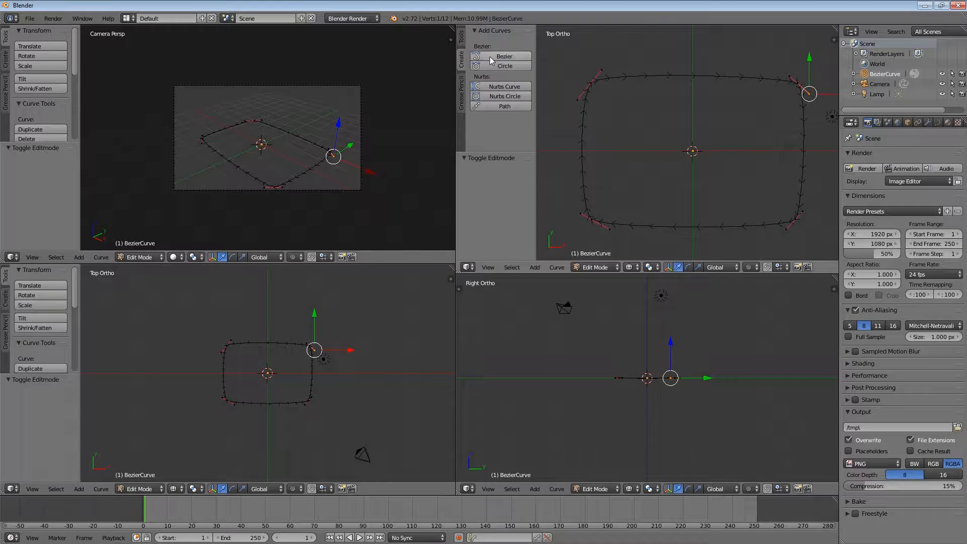
pyautogui.click(490, 56)
pyautogui.rightClick(659, 152)
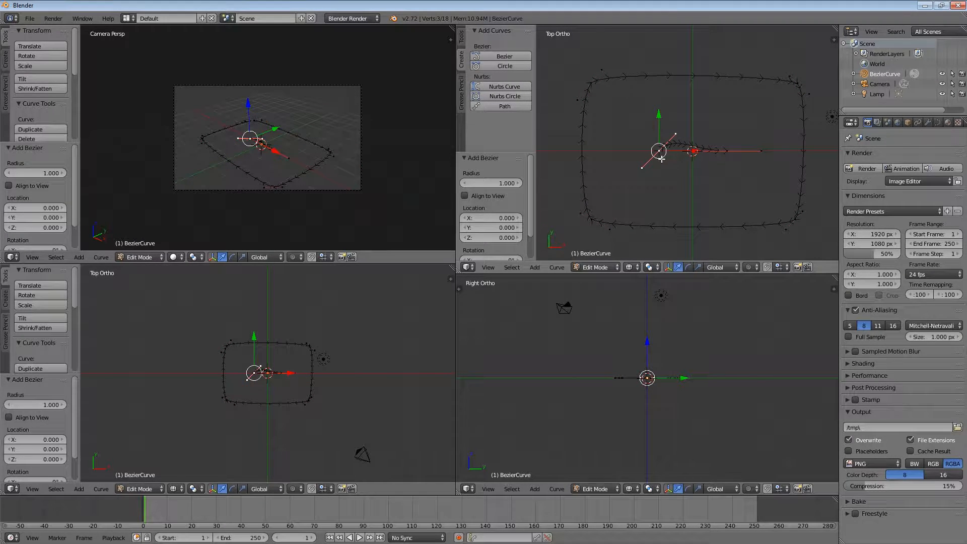
pyautogui.press('g')
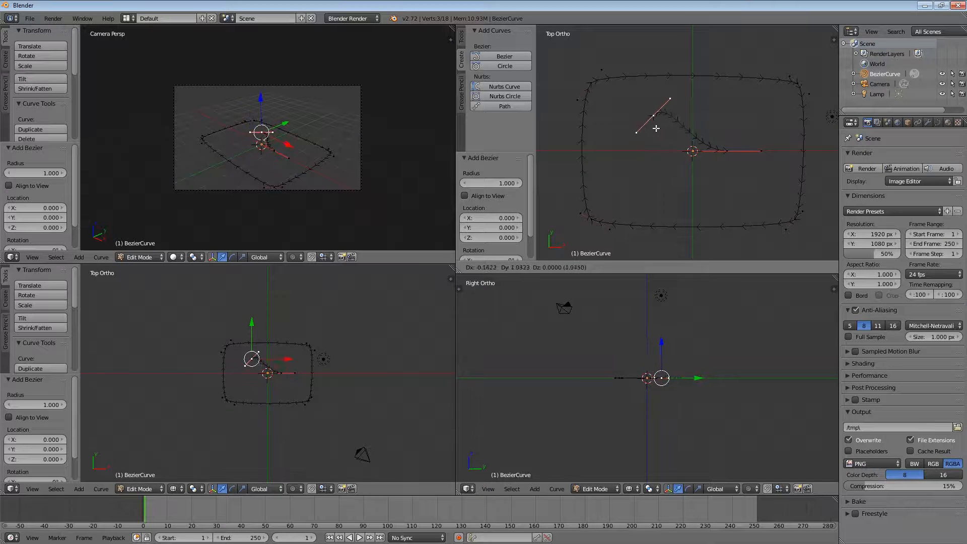
pyautogui.click(660, 131)
# Step: Extrude a third point at the lower left, close the inner spline into a triangle, and adjust that corner's handle
pyautogui.press('e')
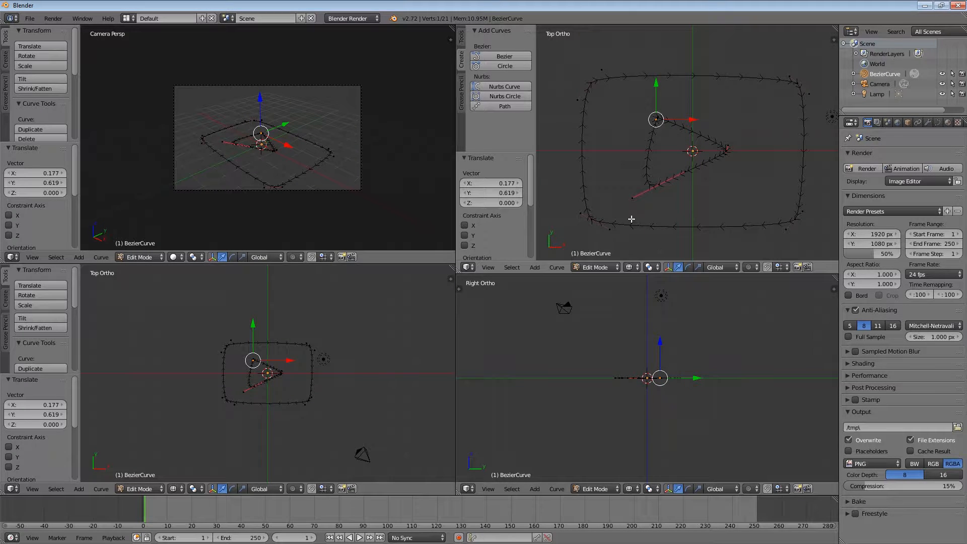
pyautogui.click(675, 204)
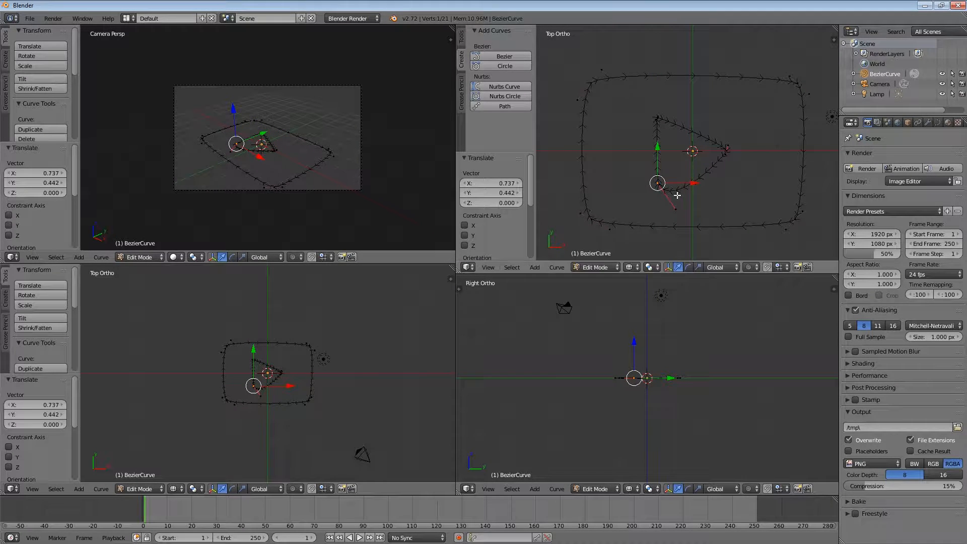
pyautogui.press('g')
pyautogui.click(666, 185)
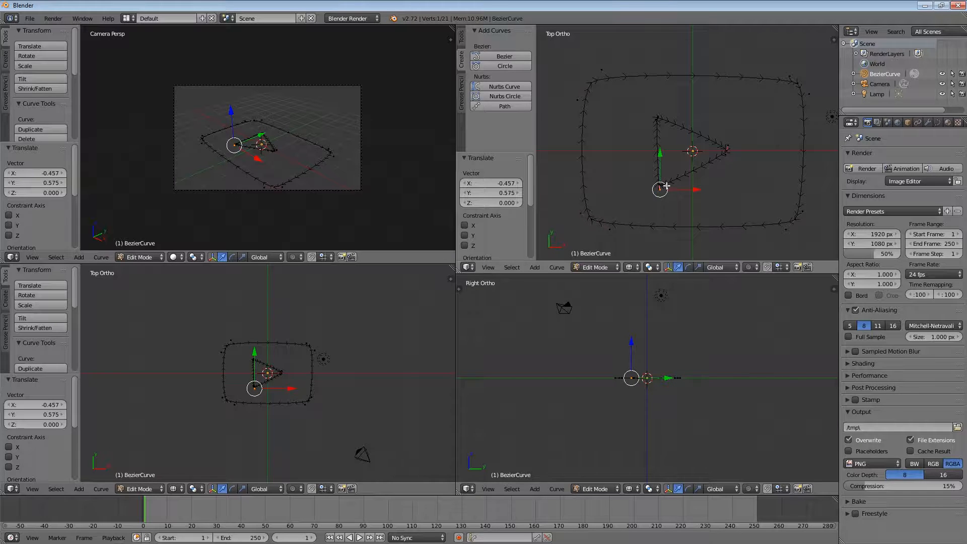
# Step: Pull both handles of the triangle's right corner close to its point, moving them about (-0.034, -0.094) and (0, 0.068)
pyautogui.scroll(3, 740, 176)
pyautogui.rightClick(761, 148)
pyautogui.press('g')
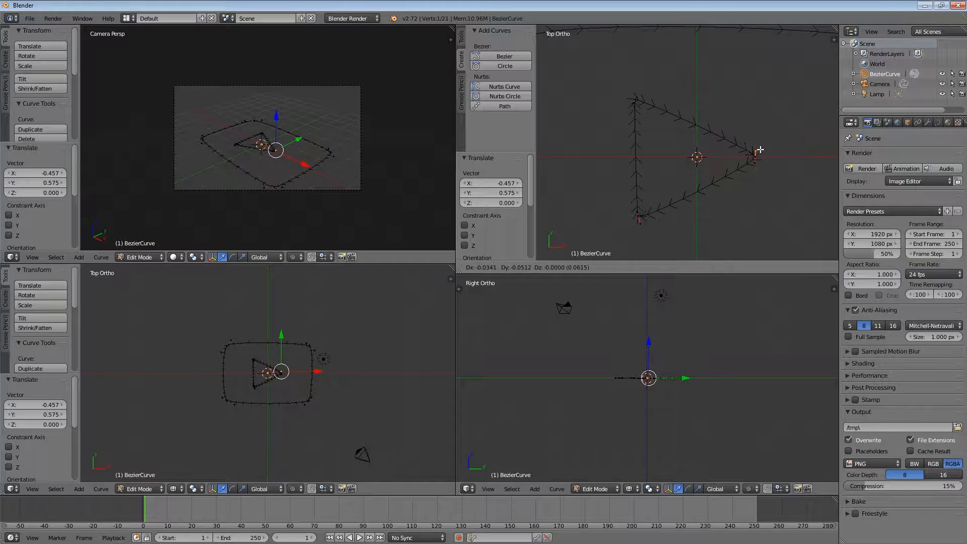
pyautogui.click(761, 151)
pyautogui.rightClick(758, 166)
pyautogui.press('g')
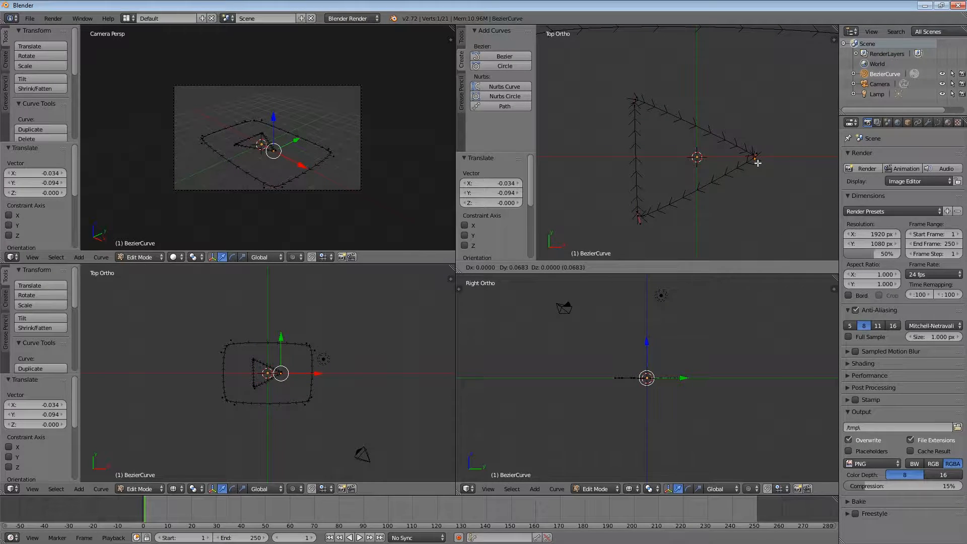
pyautogui.click(755, 160)
# Step: Sharpen the triangle's two left corners by moving the upper handle about (0.017, 0.034) and the lower handles about (-0.017, 0.128) and (0.043, -0.026)
pyautogui.rightClick(624, 103)
pyautogui.press('g')
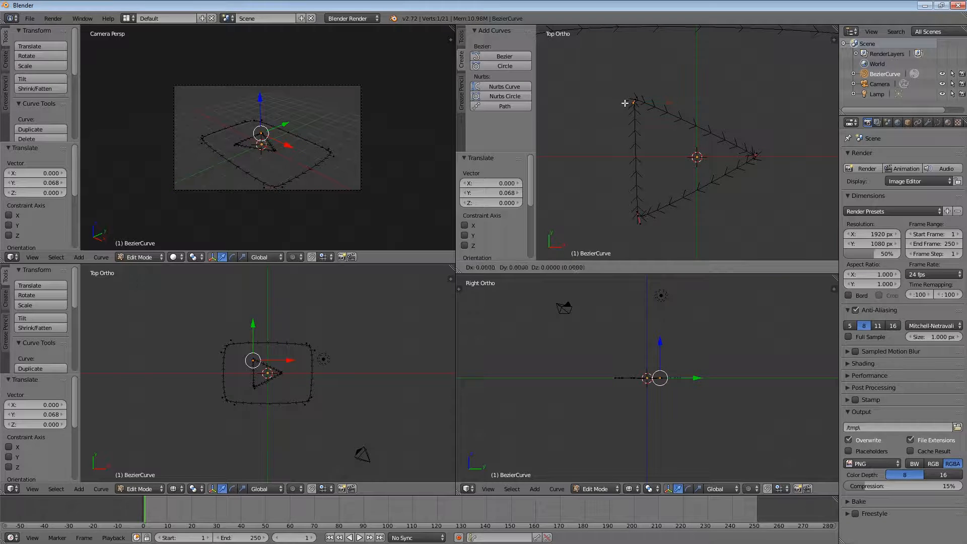
pyautogui.click(646, 90)
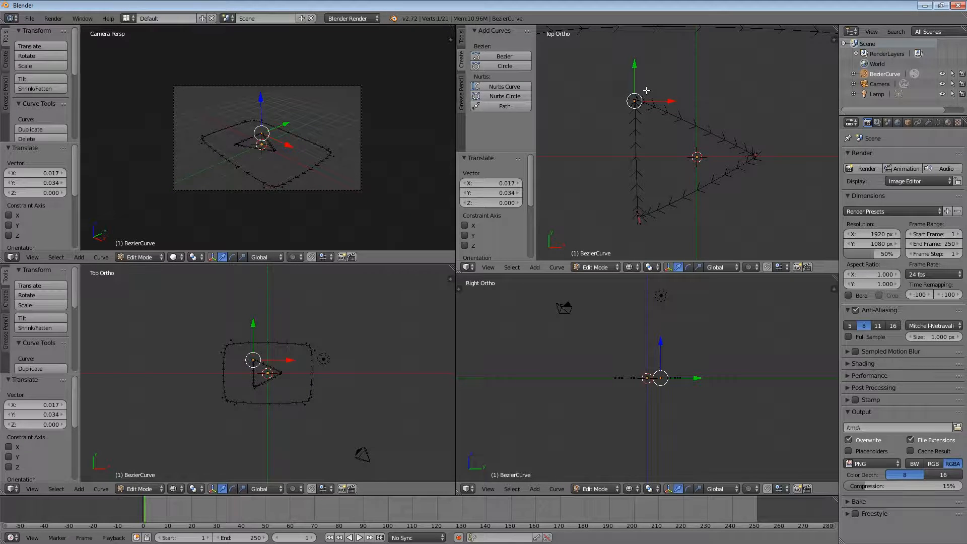
pyautogui.rightClick(643, 230)
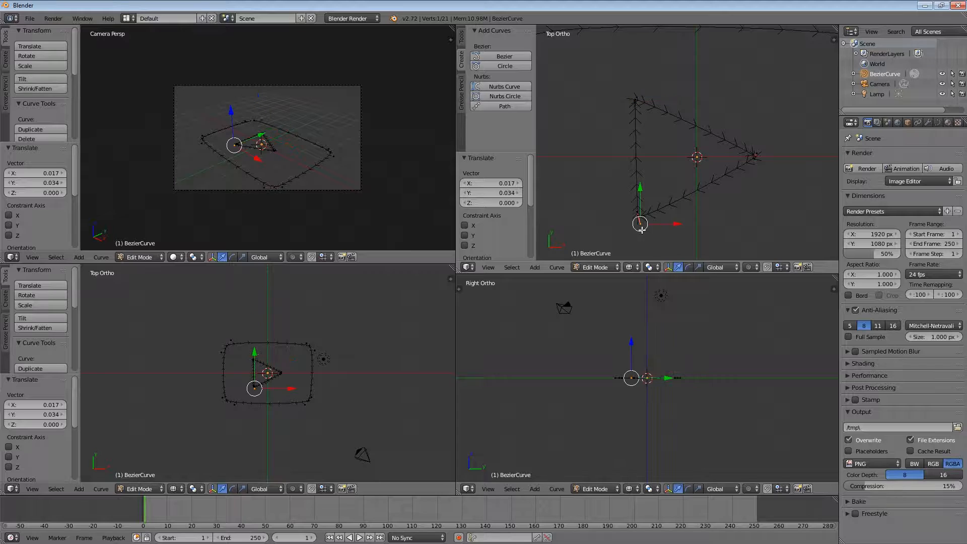
pyautogui.press('g')
pyautogui.click(643, 222)
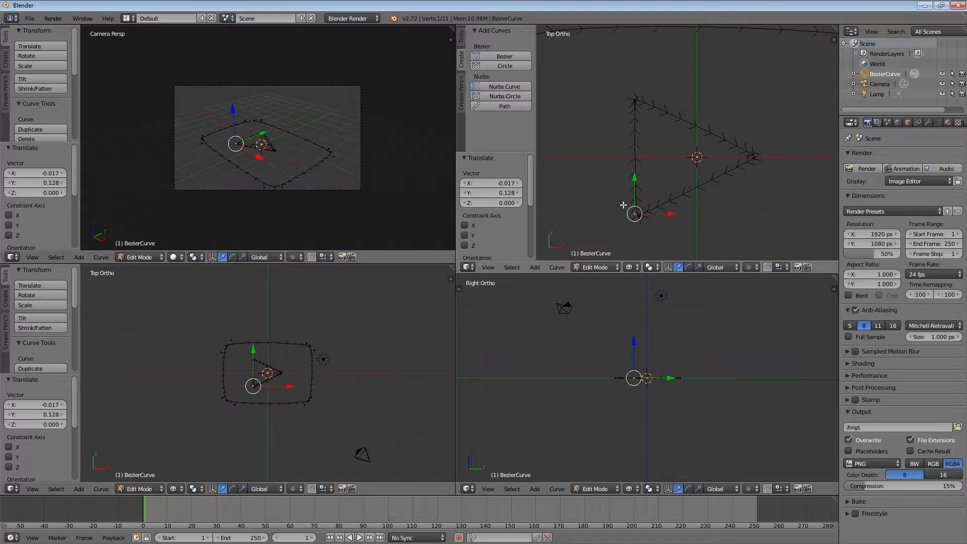
pyautogui.press('g')
pyautogui.click(627, 206)
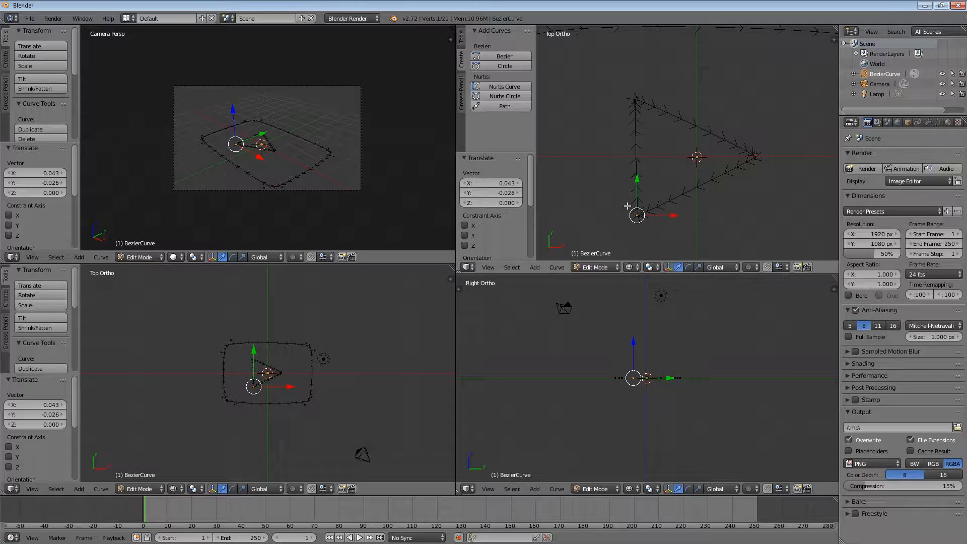
# Step: Fine-tune the upper handle of the triangle's right corner by about (-0.026, -0.034)
pyautogui.rightClick(762, 148)
pyautogui.press('g')
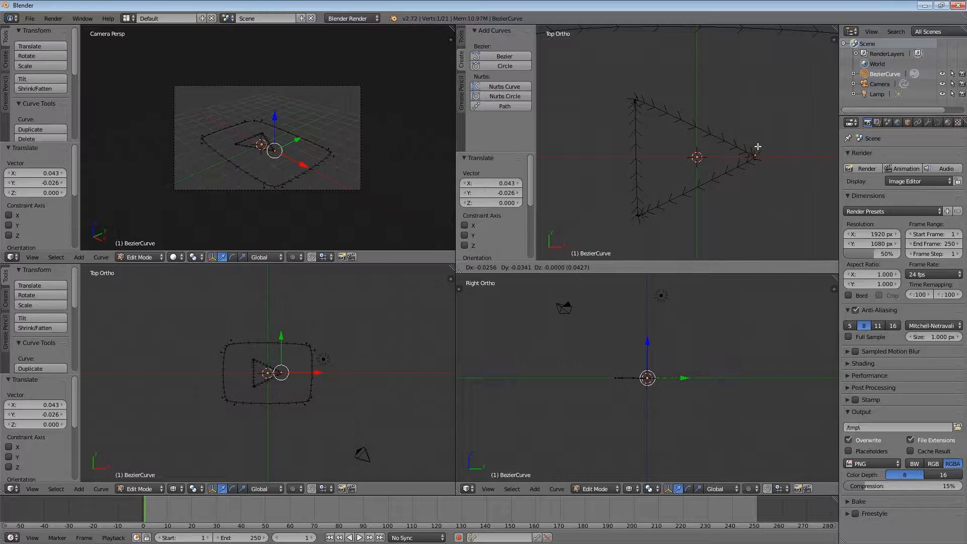
pyautogui.click(758, 147)
# Step: Box-select the whole inner triangle, move it about 0.18 along X to center it in the rectangle, and leave Edit Mode
pyautogui.scroll(-2, 677, 156)
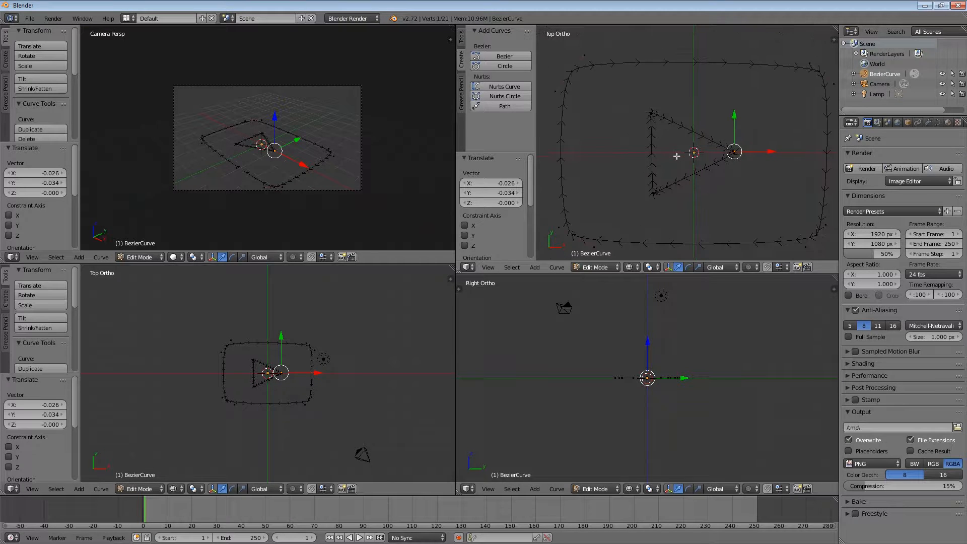
pyautogui.scroll(-1, 677, 154)
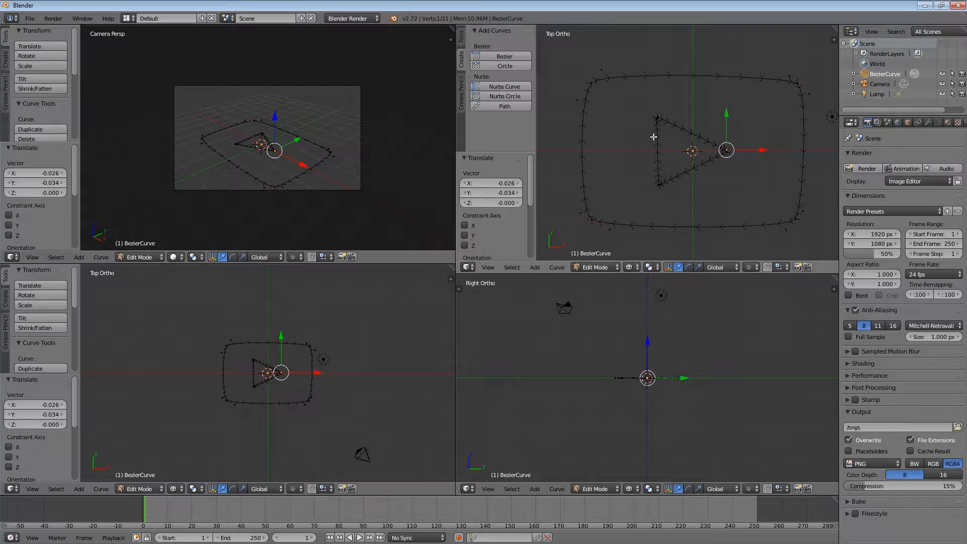
pyautogui.press('b')
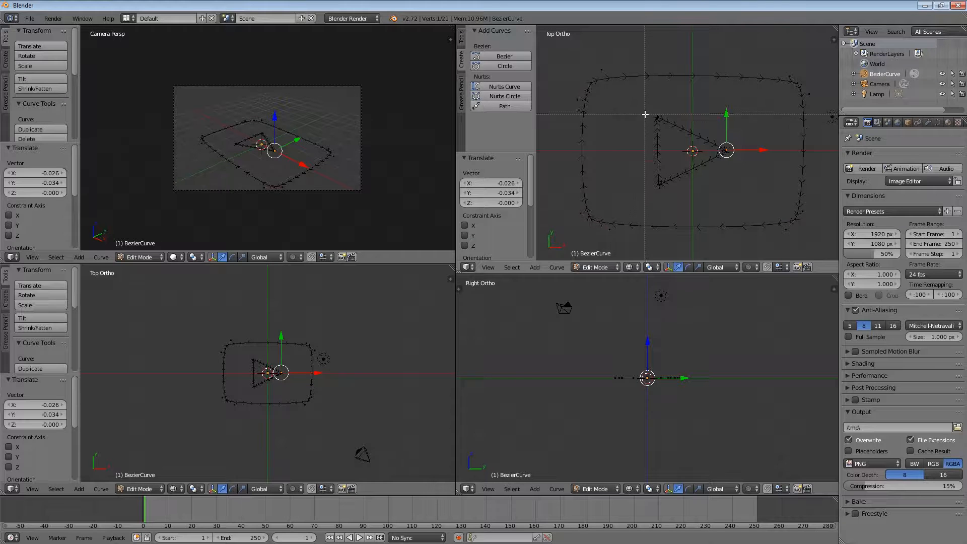
pyautogui.moveTo(644, 104); pyautogui.dragTo(766, 205)
pyautogui.press('g')
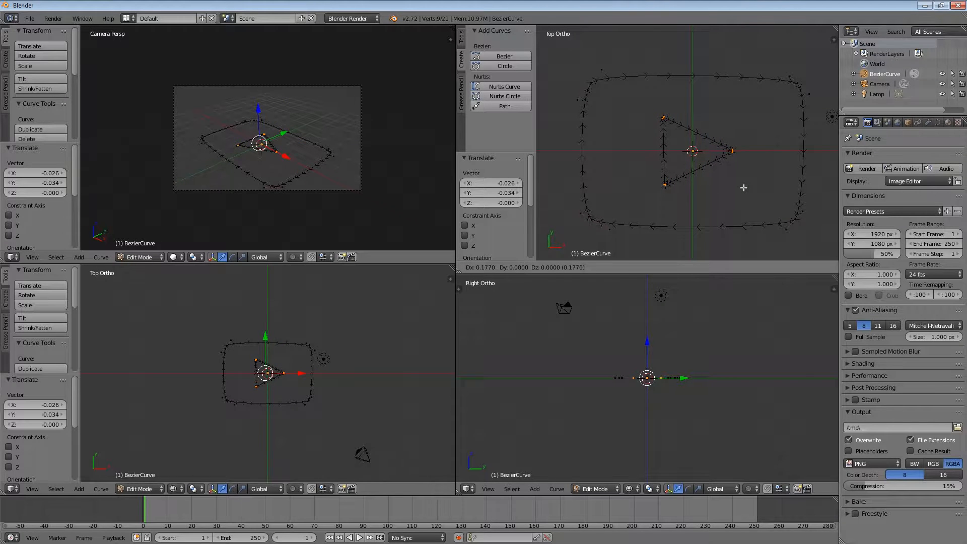
pyautogui.click(744, 187)
pyautogui.press('Tab')
pyautogui.scroll(-2, 742, 186)
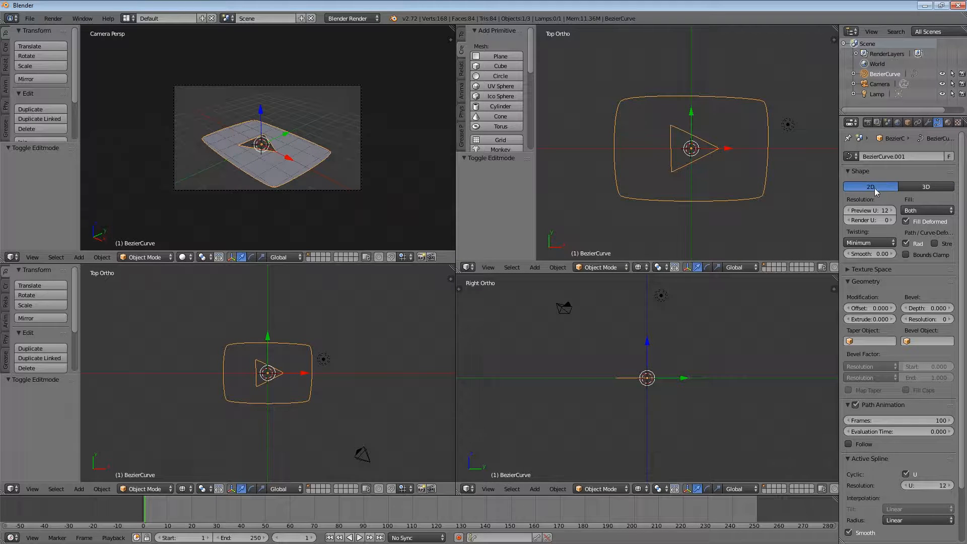
# Step: Switch the curve's shape to 3D for comparison and return it to 2D
pyautogui.click(921, 187)
pyautogui.scroll(5, 248, 169)
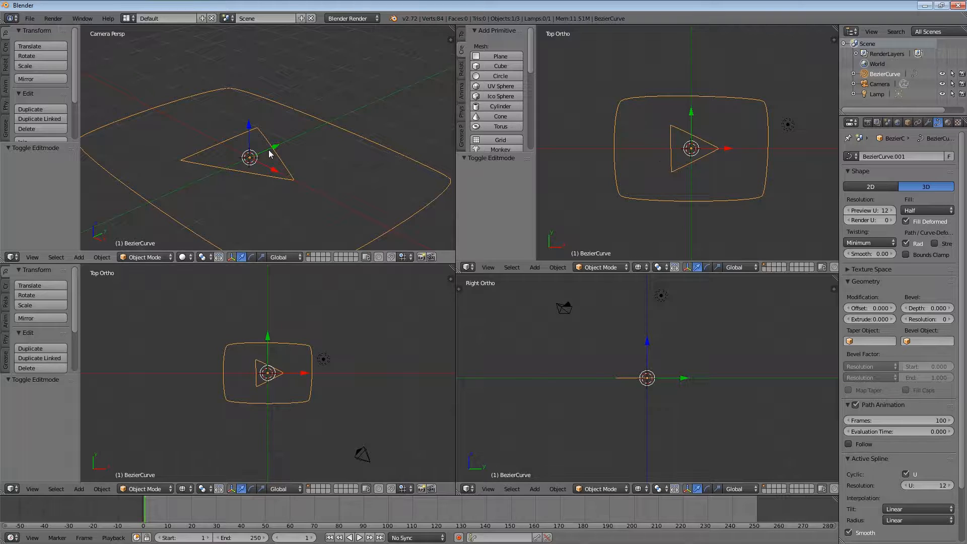
pyautogui.click(871, 188)
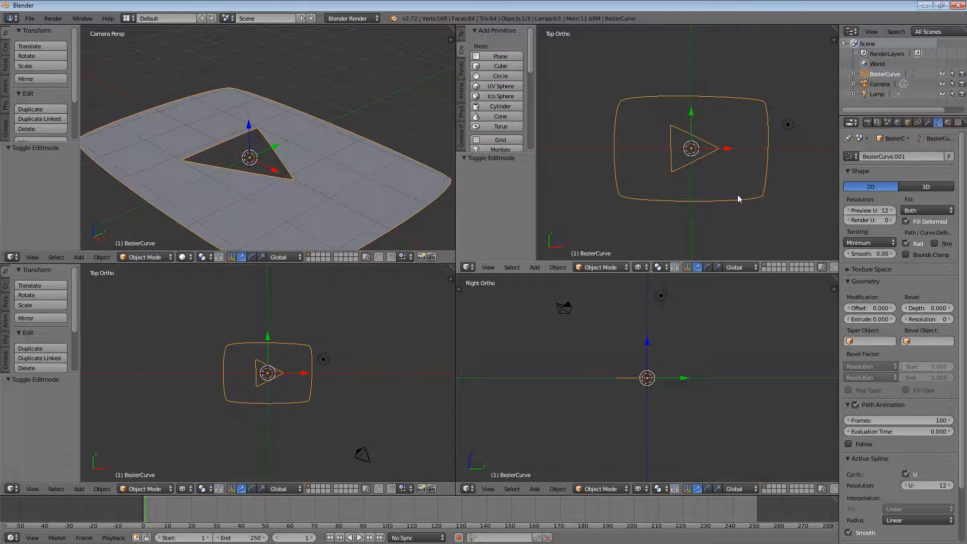
# Step: Give the curve thickness and rounded edges with Extrude 0.047, bevel Depth 0.038 and bevel Resolution 10
pyautogui.moveTo(927, 308)
pyautogui.mouseDown()
pyautogui.moveTo(957, 308)
pyautogui.moveTo(923, 310)
pyautogui.mouseUp()
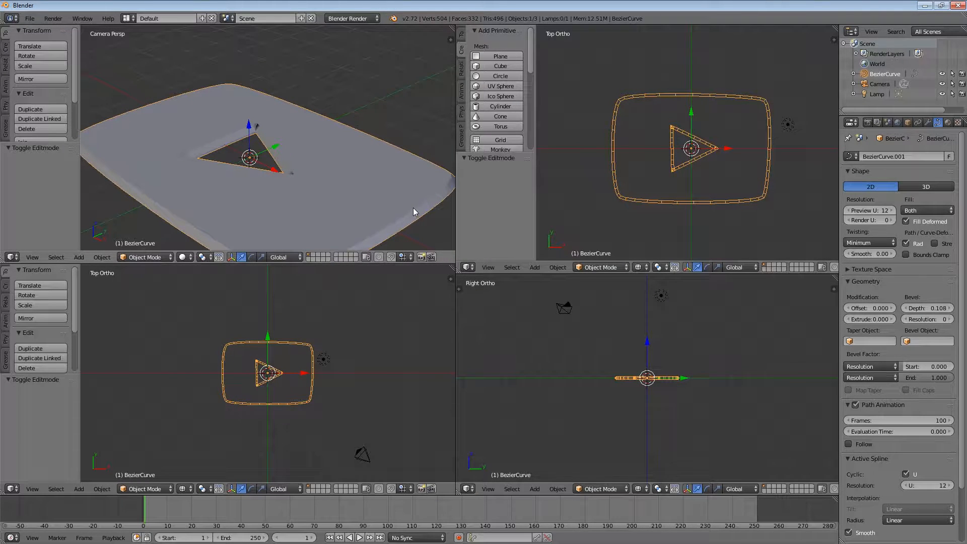
pyautogui.moveTo(931, 308); pyautogui.dragTo(957, 320)
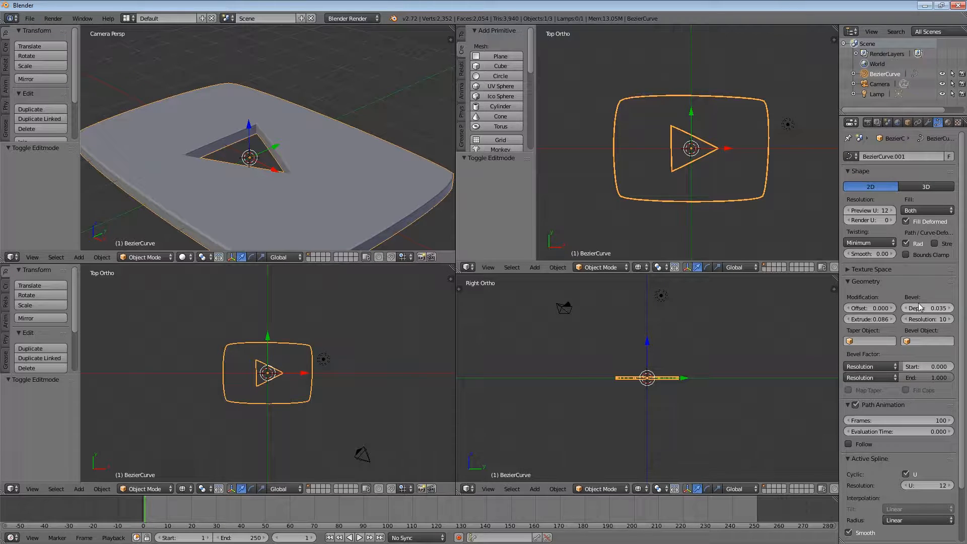
pyautogui.moveTo(926, 308); pyautogui.dragTo(879, 322)
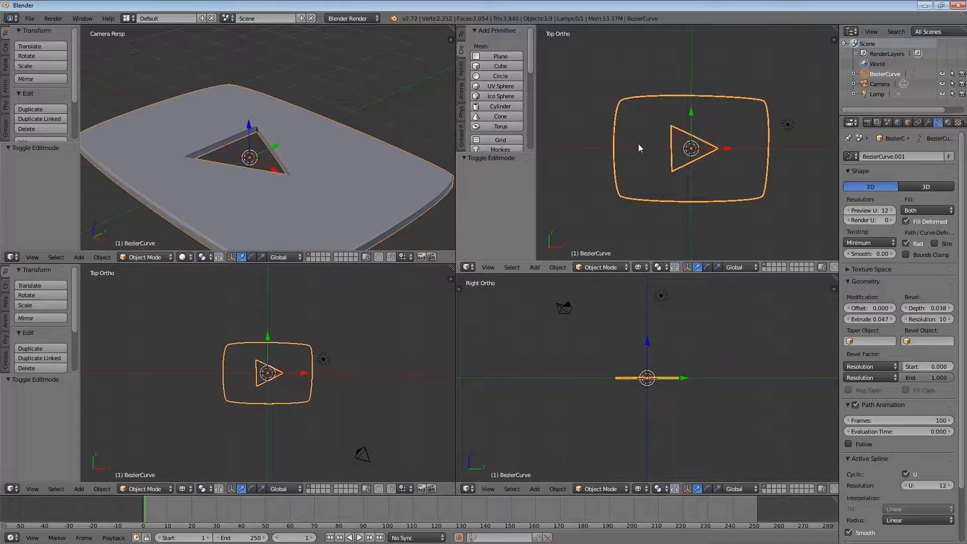
# Step: Return the perspective viewport to the camera view and add a new material to the curve object
pyautogui.press('KP_0')
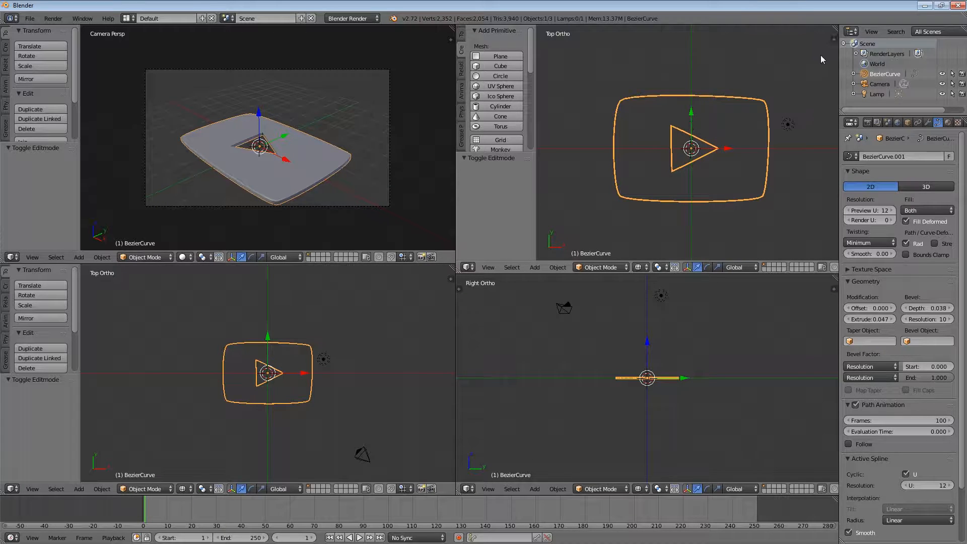
pyautogui.click(948, 122)
pyautogui.click(878, 189)
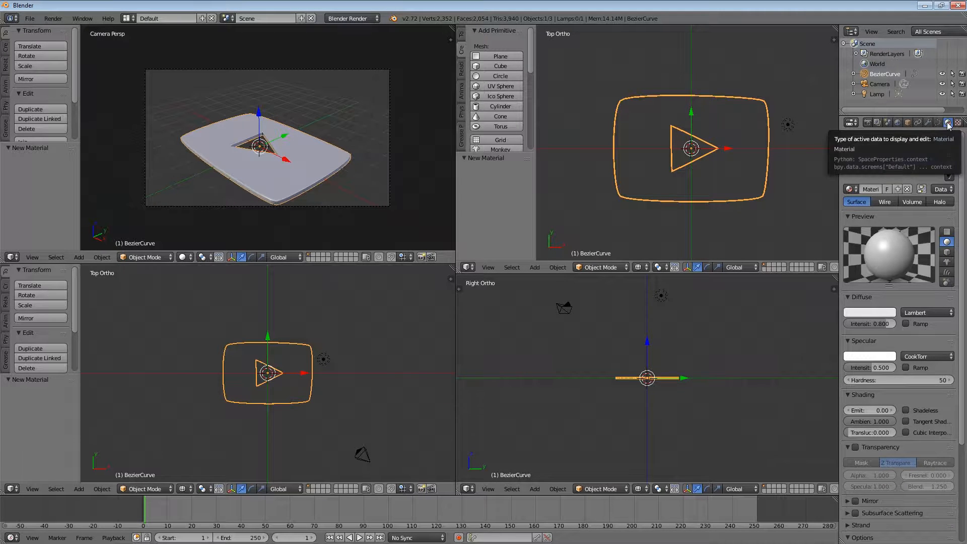
# Step: Enlarge the outliner area by lowering its boundary with the properties editor
pyautogui.moveTo(902, 116); pyautogui.dragTo(902, 204)
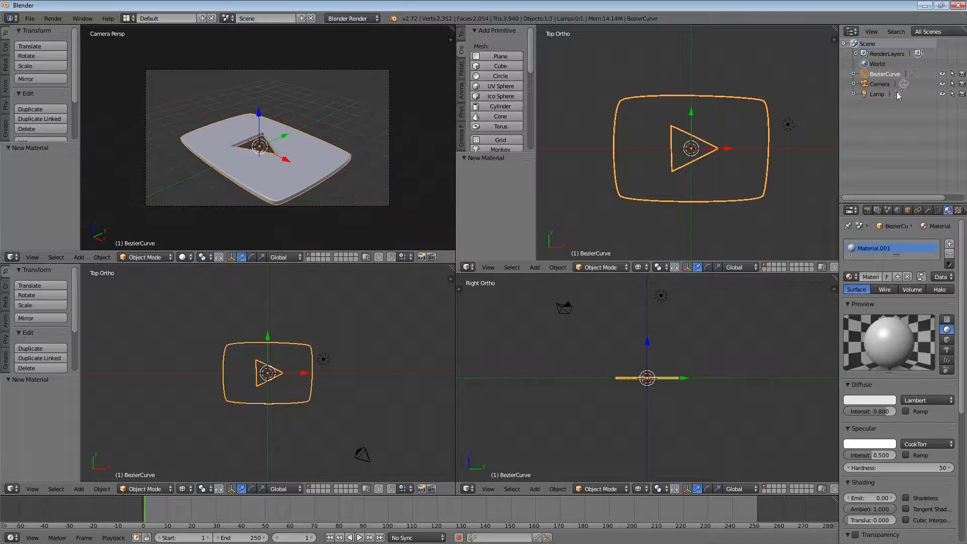
pyautogui.click(879, 86)
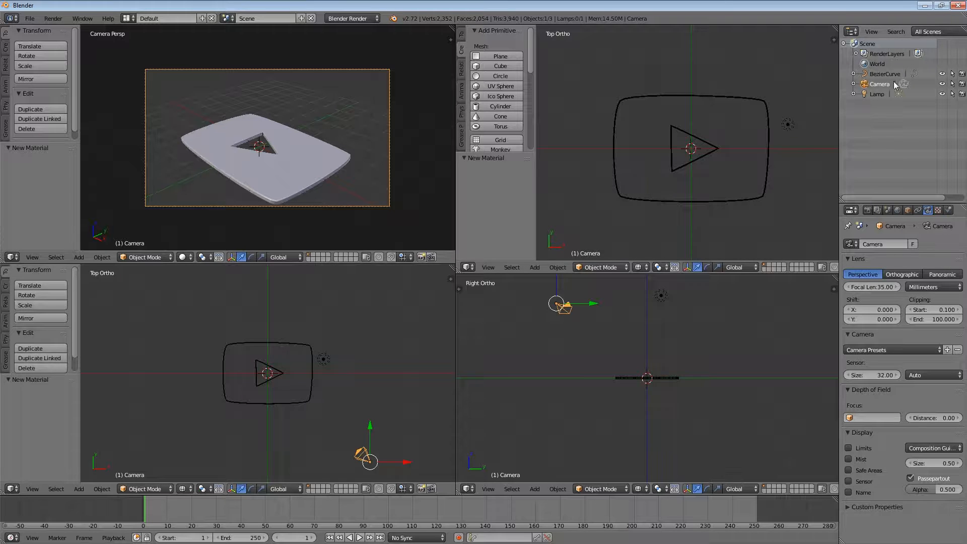
pyautogui.press('g')
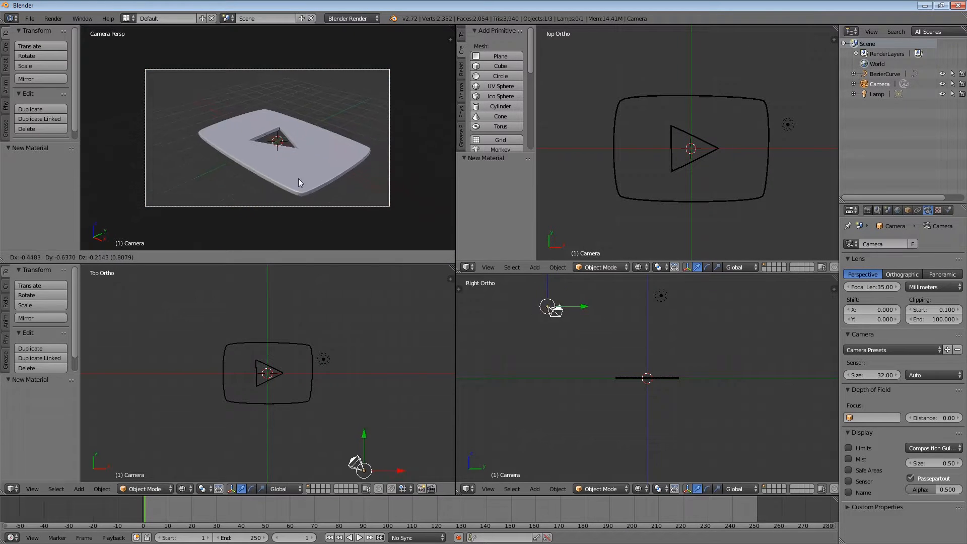
pyautogui.rightClick(324, 169)
pyautogui.press('g')
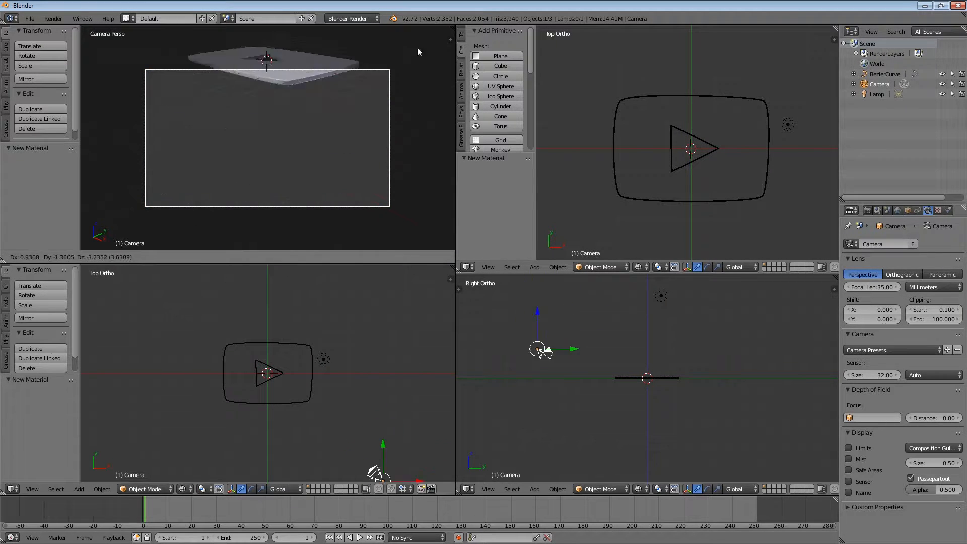
pyautogui.rightClick(336, 175)
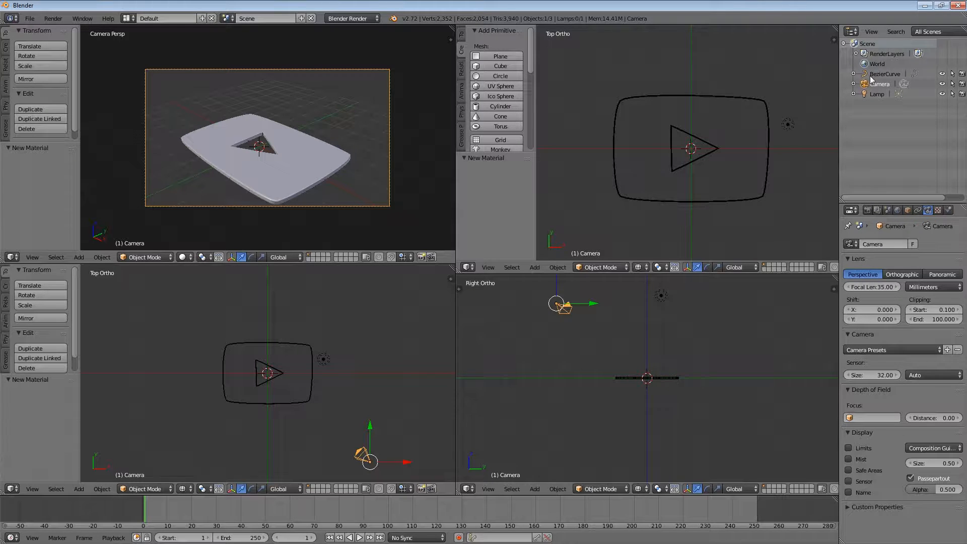
# Step: Rename the BezierCurve object to youtube_logo in the outliner
pyautogui.click(885, 74)
pyautogui.rightClick(885, 74)
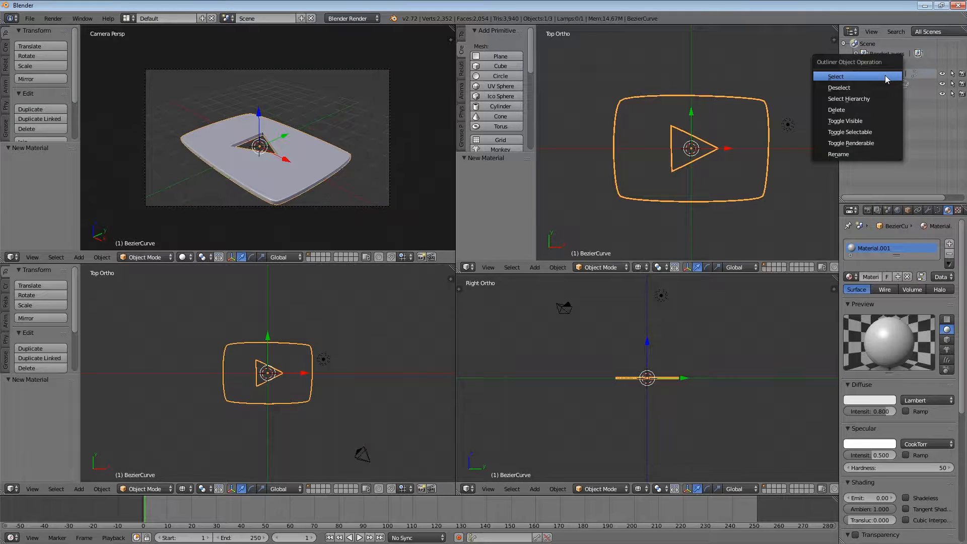
pyautogui.click(859, 155)
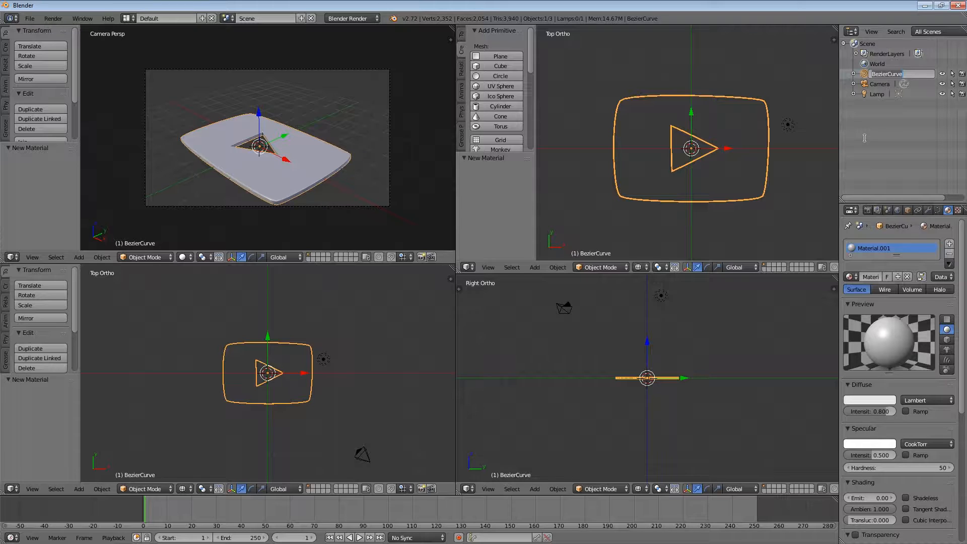
pyautogui.write('youtube_logo')
pyautogui.press('Return')
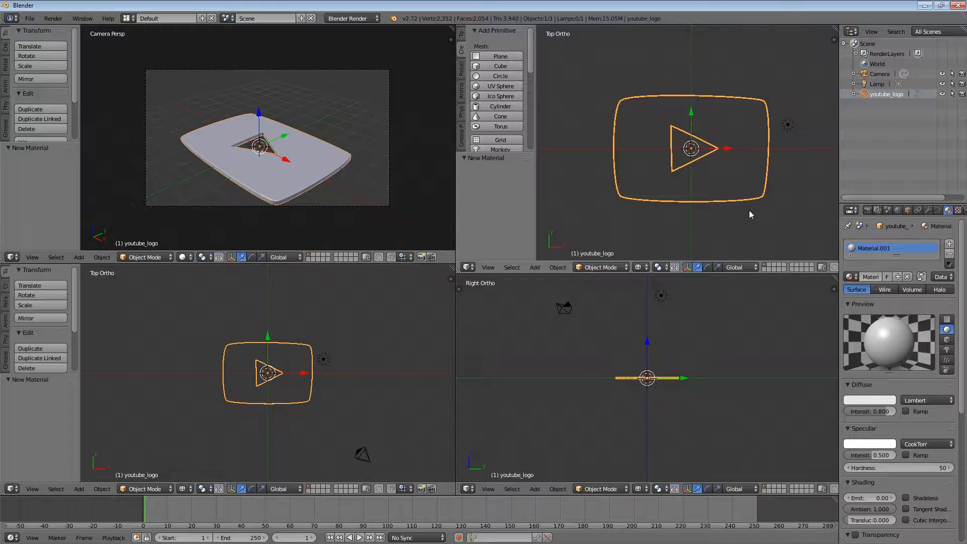
pyautogui.press('space')
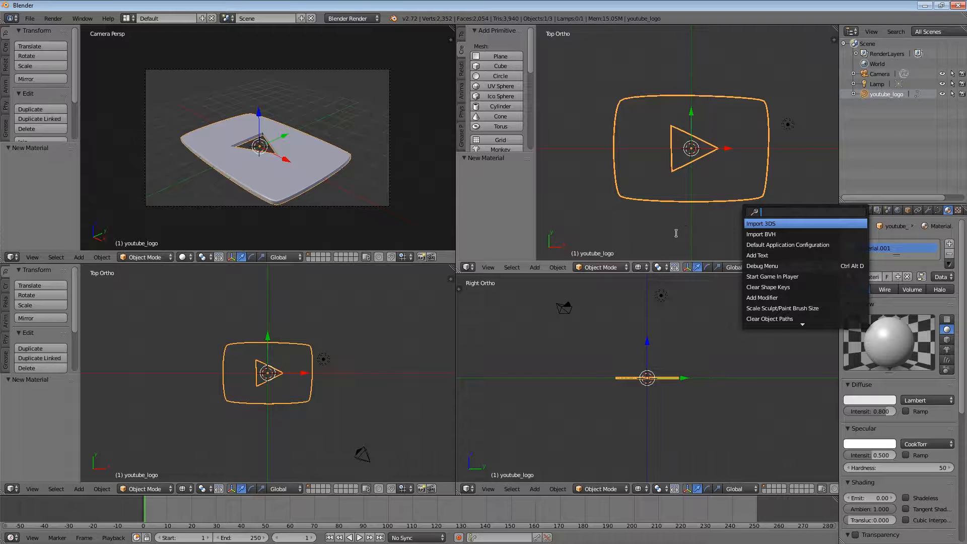
pyautogui.press('Escape')
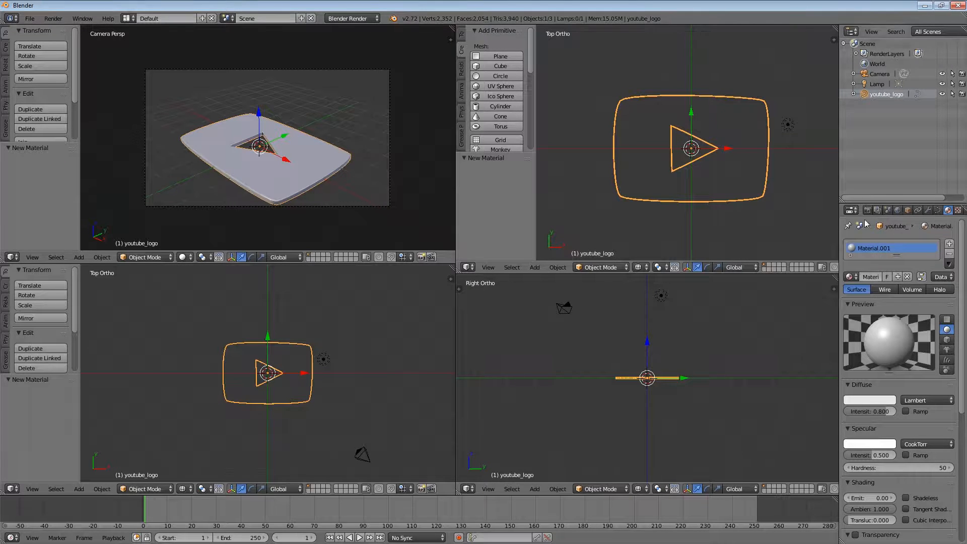
pyautogui.rightClick(866, 251)
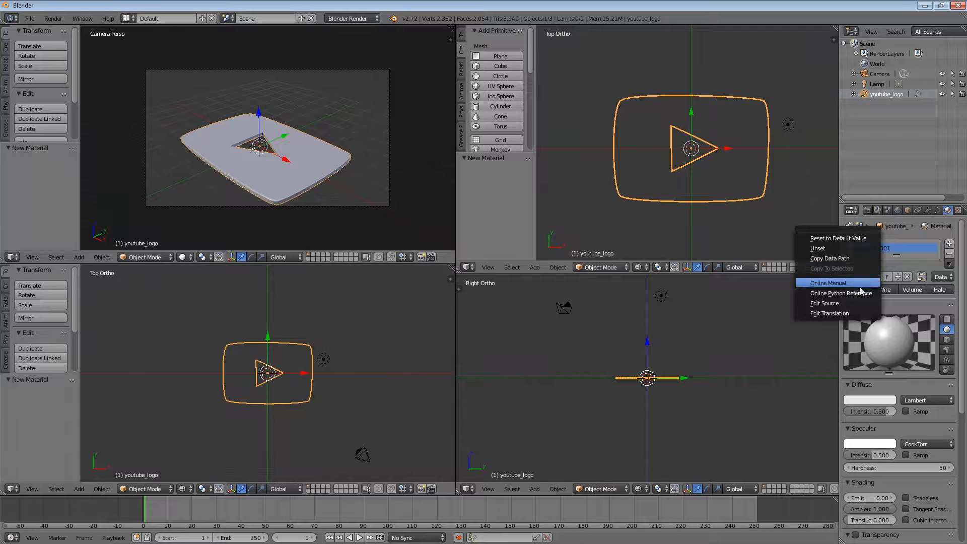
pyautogui.press('Escape')
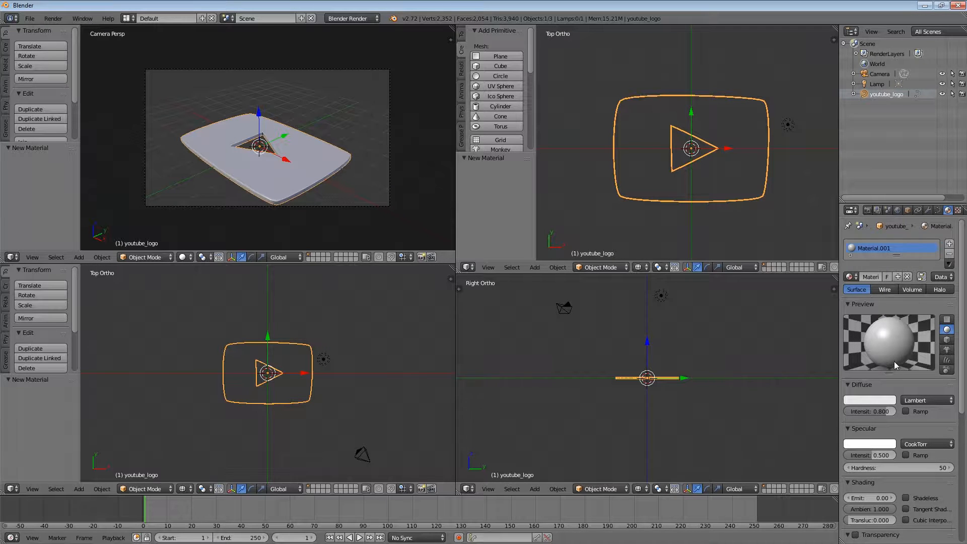
# Step: Rename the logo's material to logo_white and expand the youtube_logo hierarchy in the outliner
pyautogui.click(872, 279)
pyautogui.write('logo')
pyautogui.write('_re')
pyautogui.press('BackSpace')
pyautogui.write('white')
pyautogui.press('Return')
pyautogui.click(854, 94)
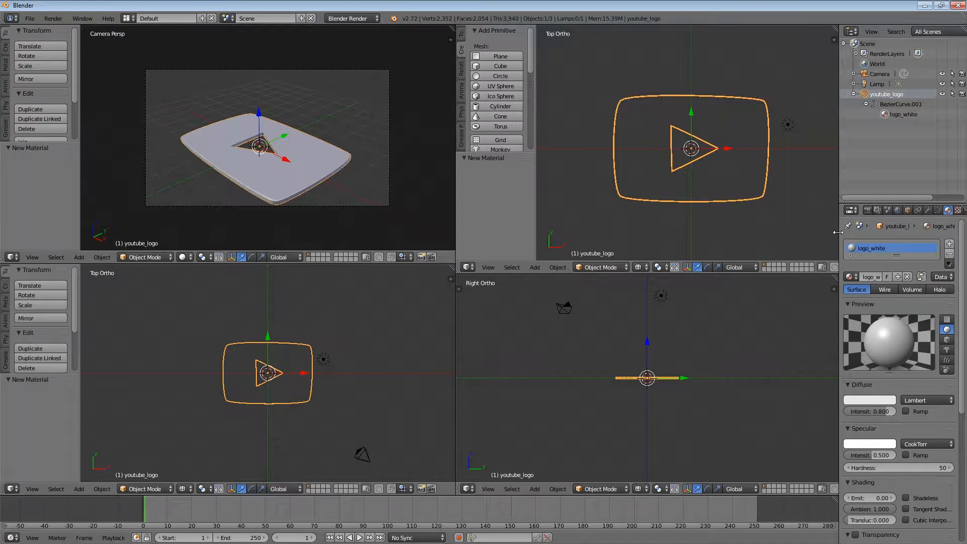
# Step: Widen the properties editor, set the logo_white diffuse color to pure white, and check its specular color
pyautogui.moveTo(838, 233); pyautogui.dragTo(784, 232)
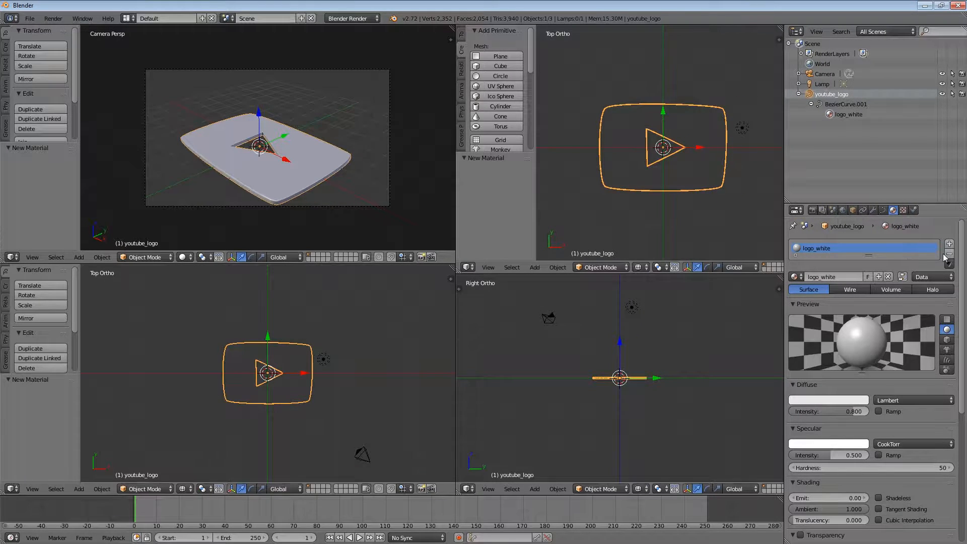
pyautogui.scroll(-3, 963, 265)
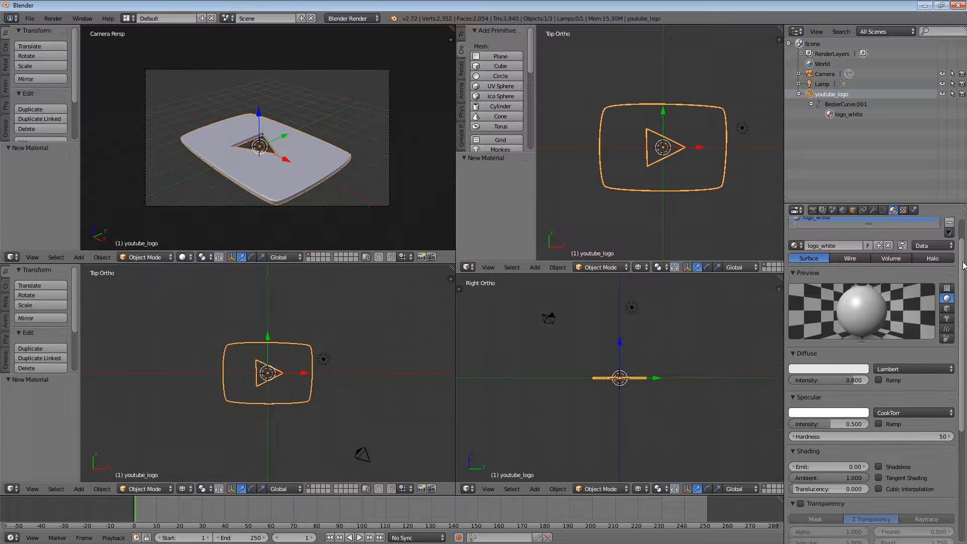
pyautogui.scroll(2, 964, 265)
pyautogui.click(805, 384)
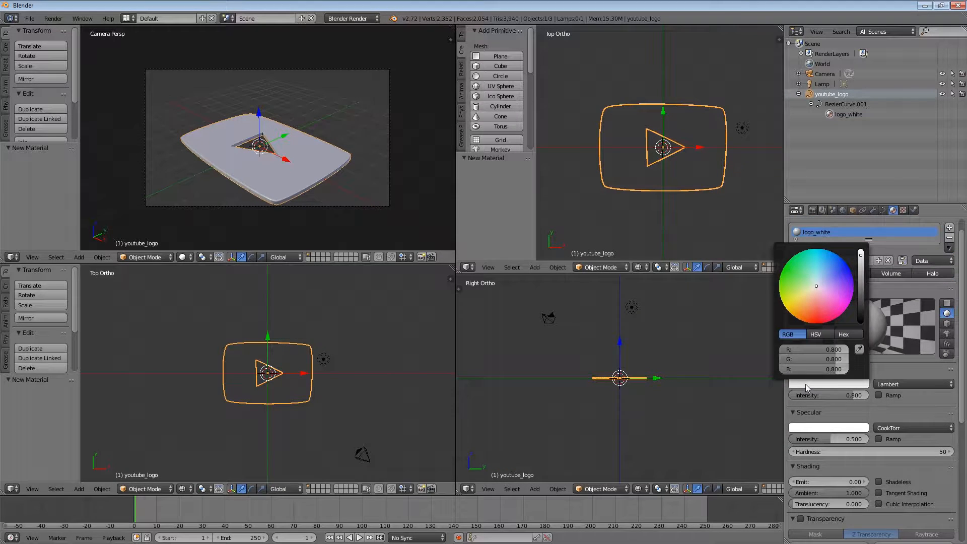
pyautogui.moveTo(861, 254); pyautogui.dragTo(861, 248)
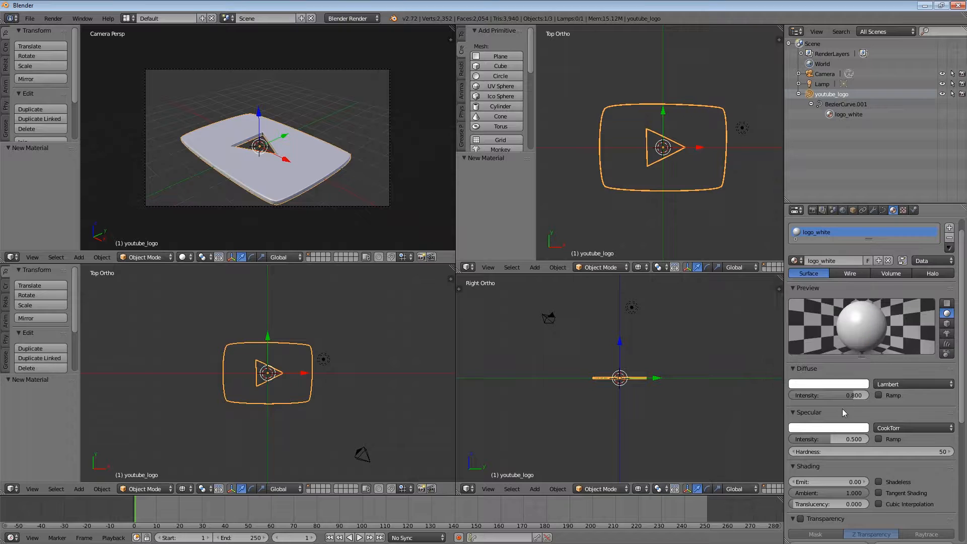
pyautogui.click(833, 428)
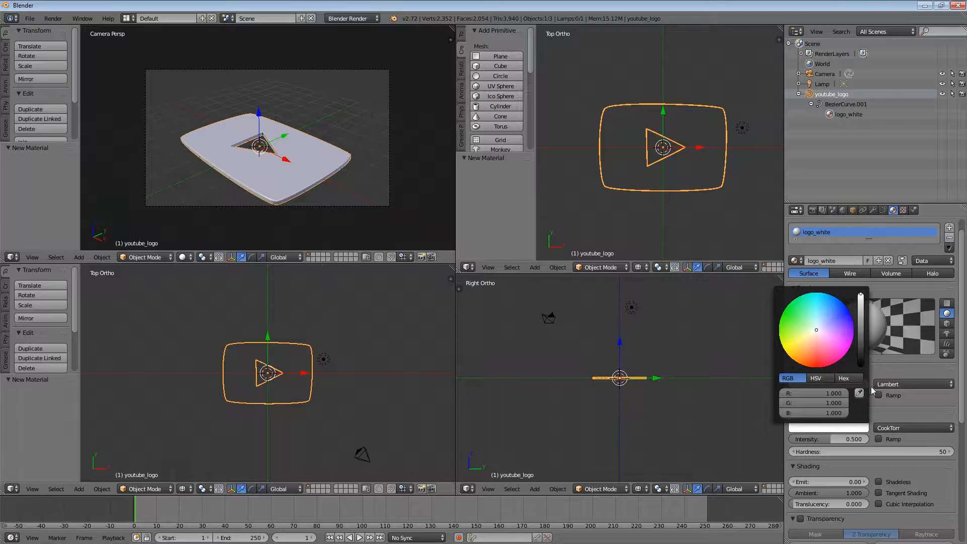
# Step: Add a plane at the scene origin and scale it up until it fills the camera view as a floor
pyautogui.scroll(-2, 679, 167)
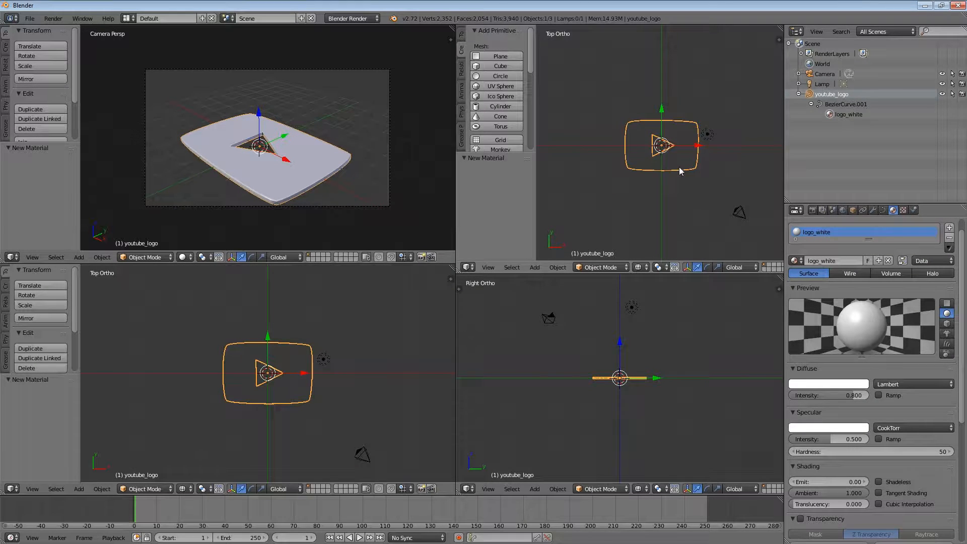
pyautogui.click(501, 57)
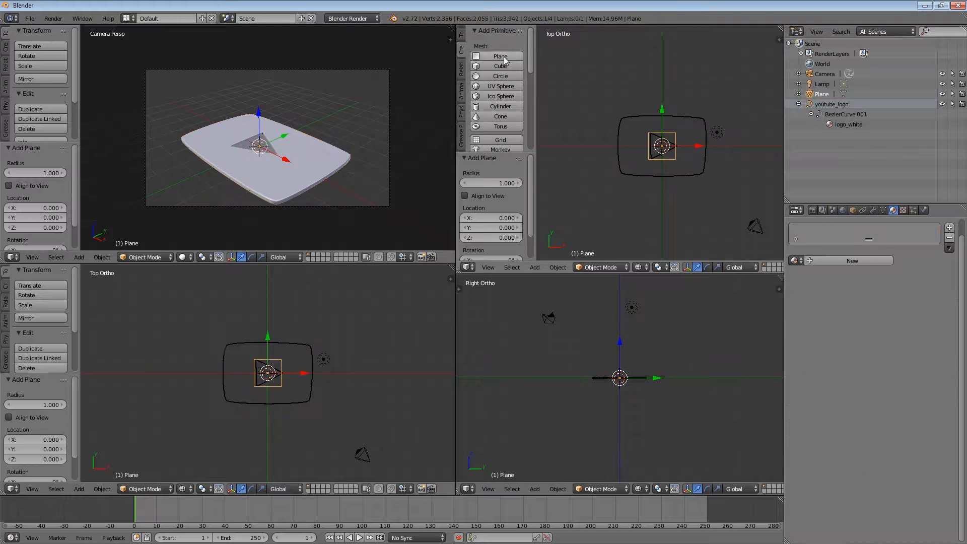
pyautogui.press('s')
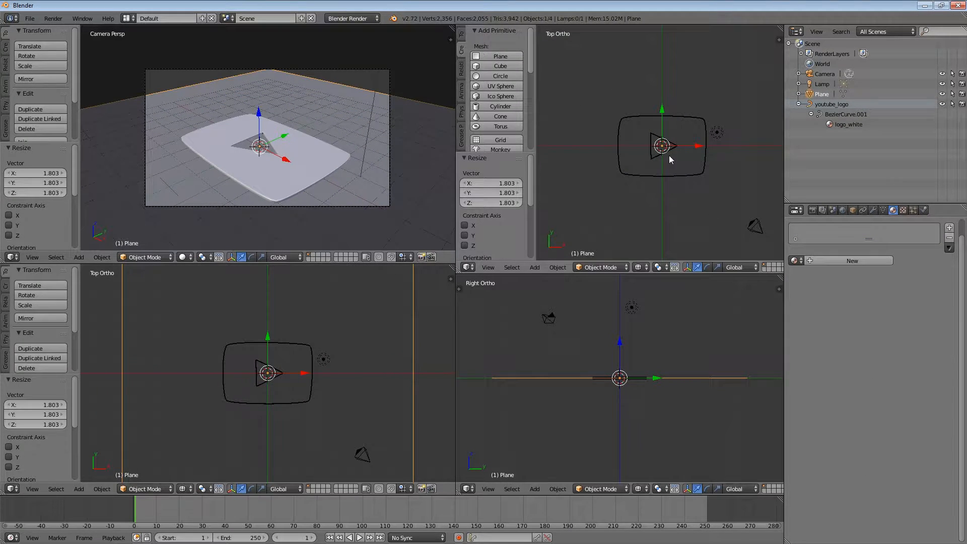
pyautogui.click(676, 175)
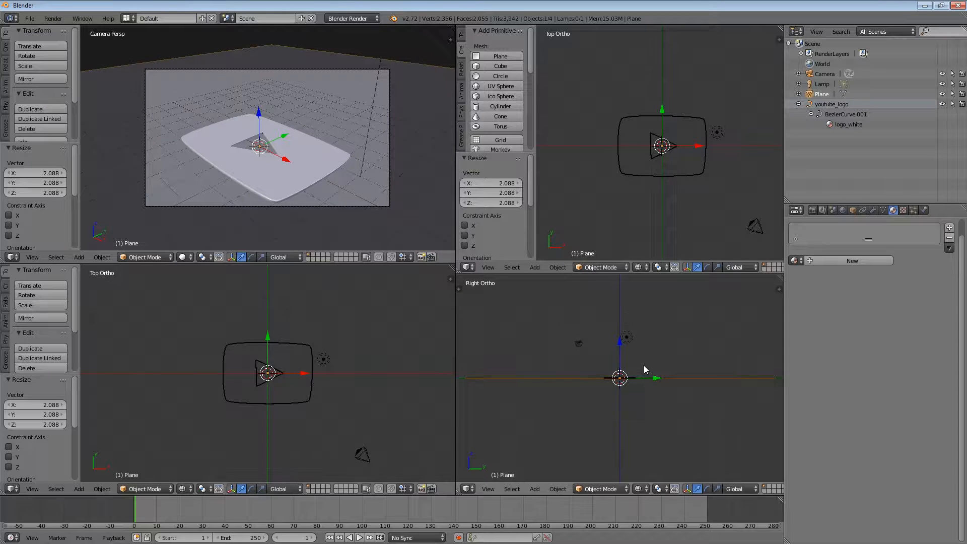
# Step: Reposition the plane in the side view so it lies just beneath the logo, with a final move of about -0.439 along Z
pyautogui.scroll(3, 644, 364)
pyautogui.press('g')
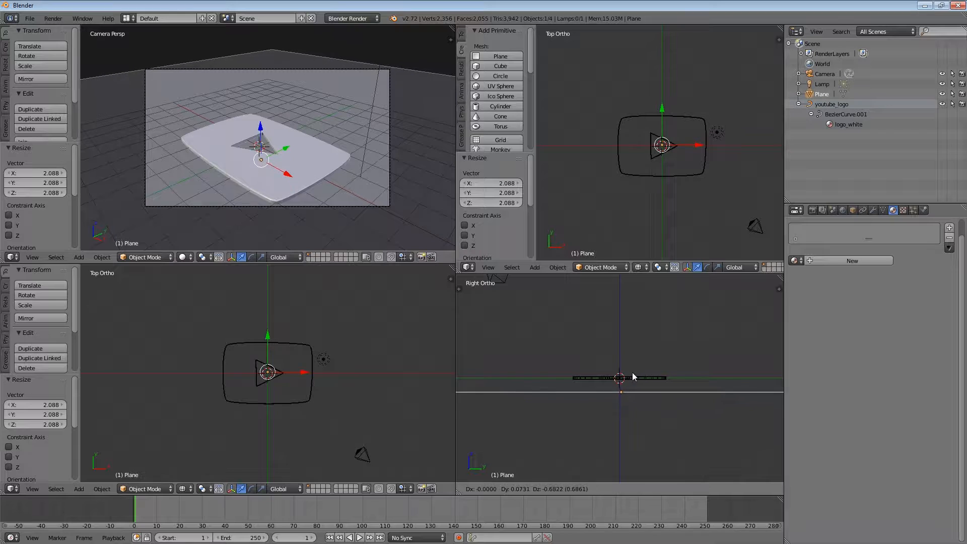
pyautogui.click(630, 373)
pyautogui.press('g')
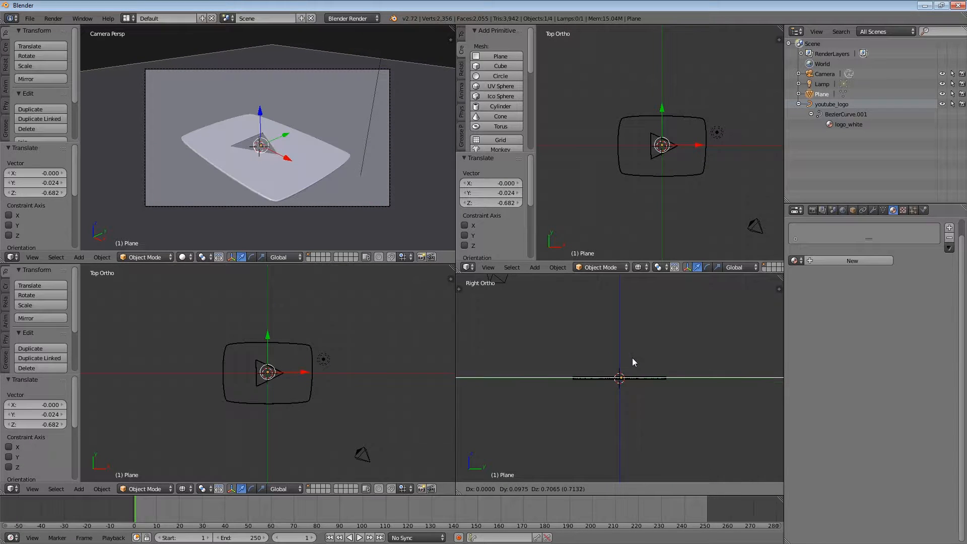
pyautogui.click(632, 358)
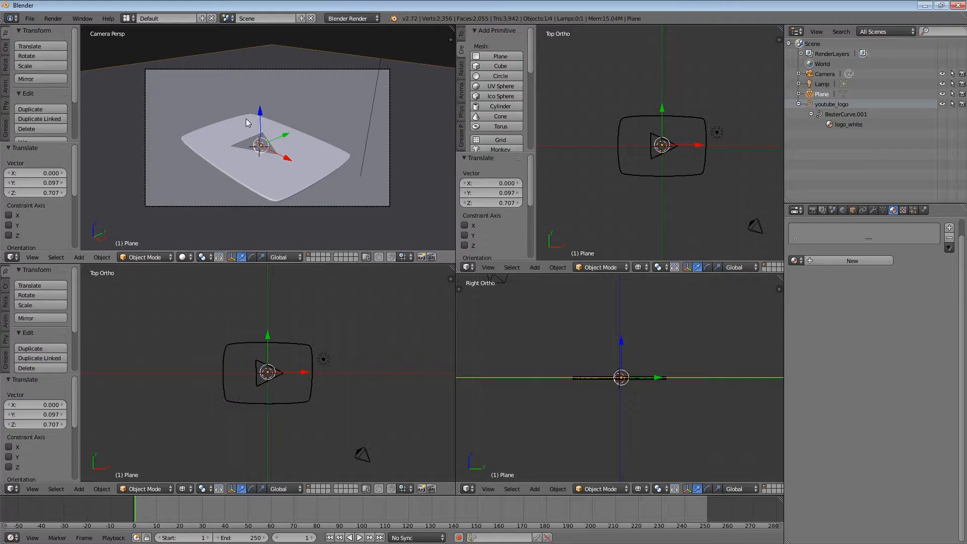
pyautogui.press('g')
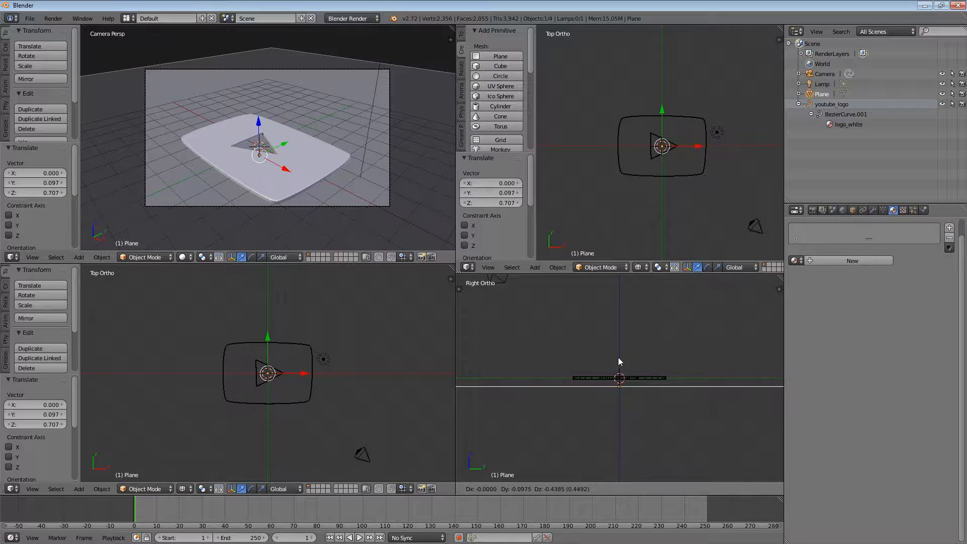
pyautogui.click(619, 360)
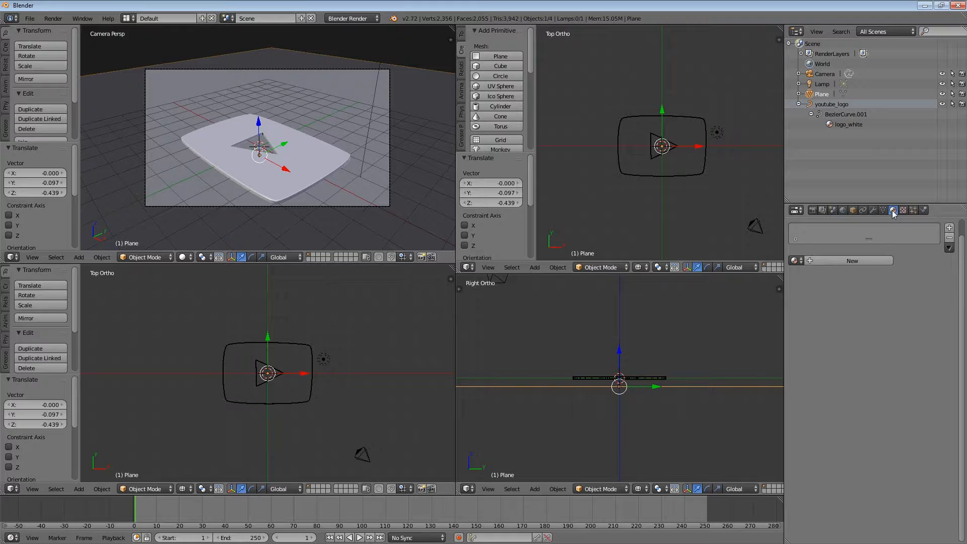
# Step: Give the plane a new material with a bright red diffuse color and render the scene
pyautogui.click(854, 260)
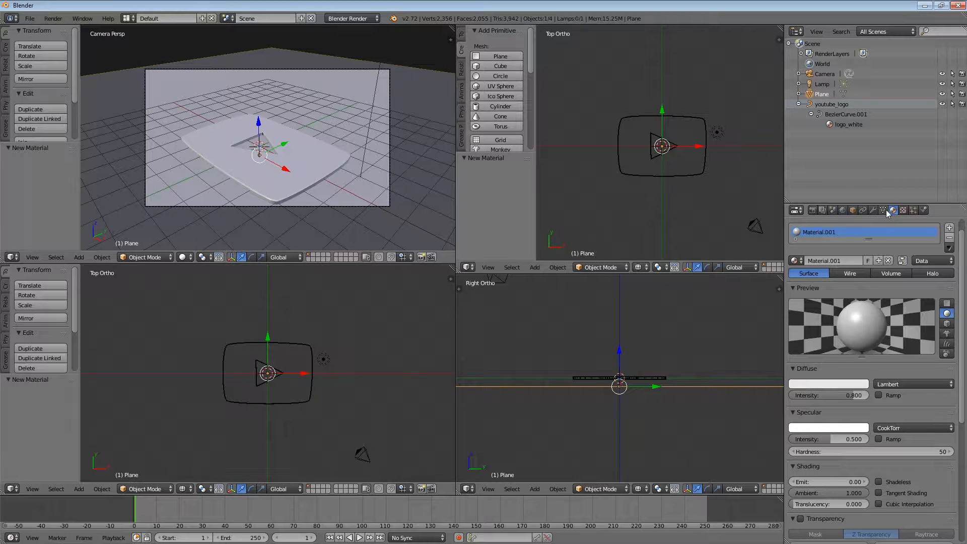
pyautogui.click(837, 382)
pyautogui.moveTo(824, 285); pyautogui.dragTo(820, 323)
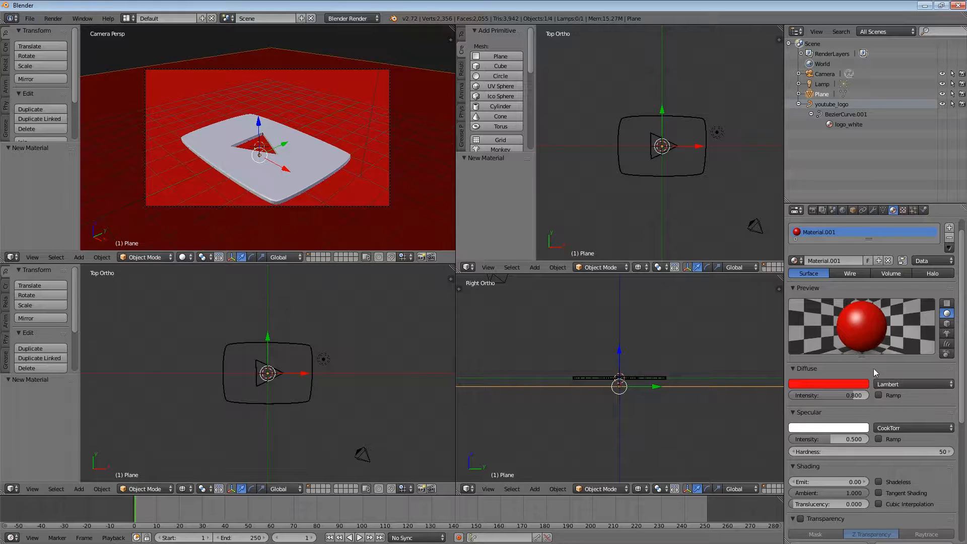
pyautogui.moveTo(847, 395)
pyautogui.mouseDown()
pyautogui.moveTo(869, 396)
pyautogui.moveTo(836, 395)
pyautogui.moveTo(864, 399)
pyautogui.mouseUp()
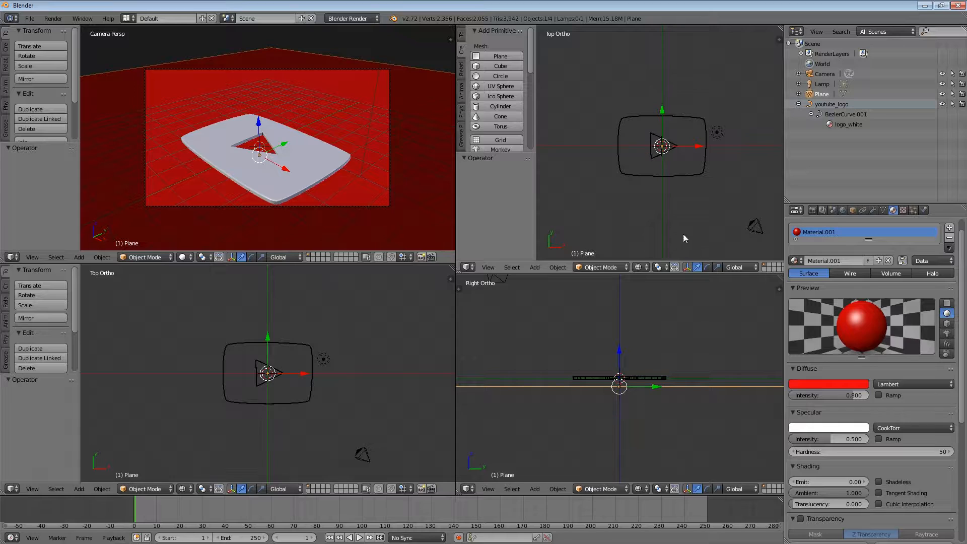
pyautogui.press('F12')
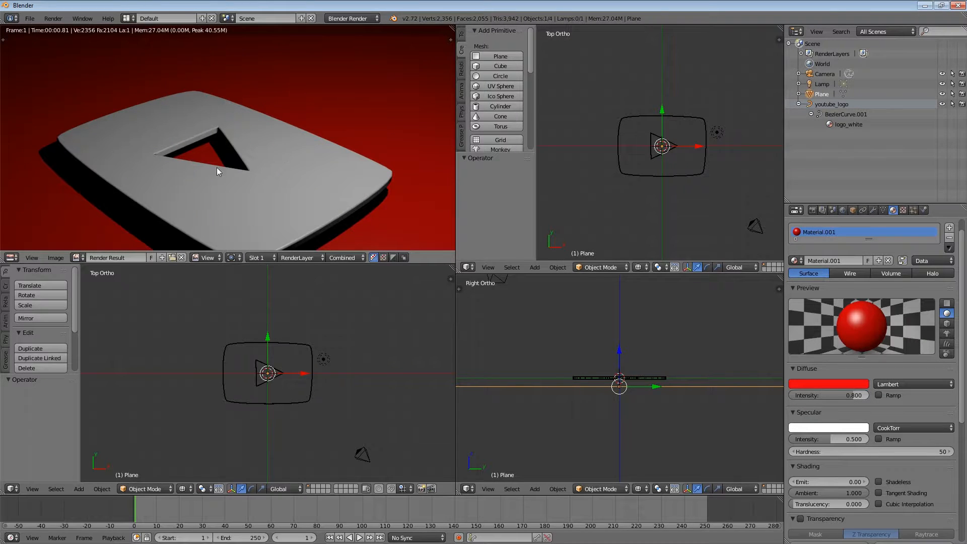
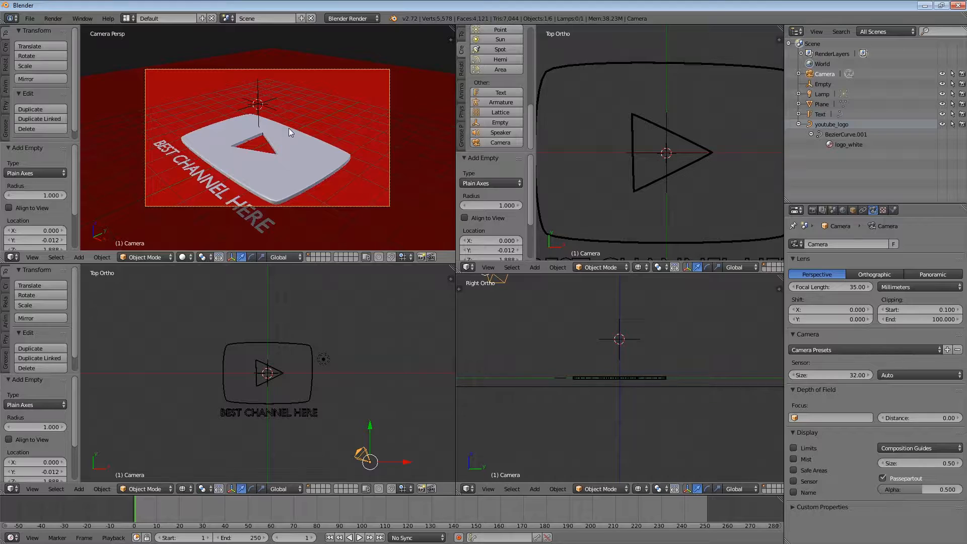
# Step: Move the camera about (1.708, 0.682, -1.577) and a further (-2.722, -0.920, 0) to frame the logo and its text
pyautogui.press('g')
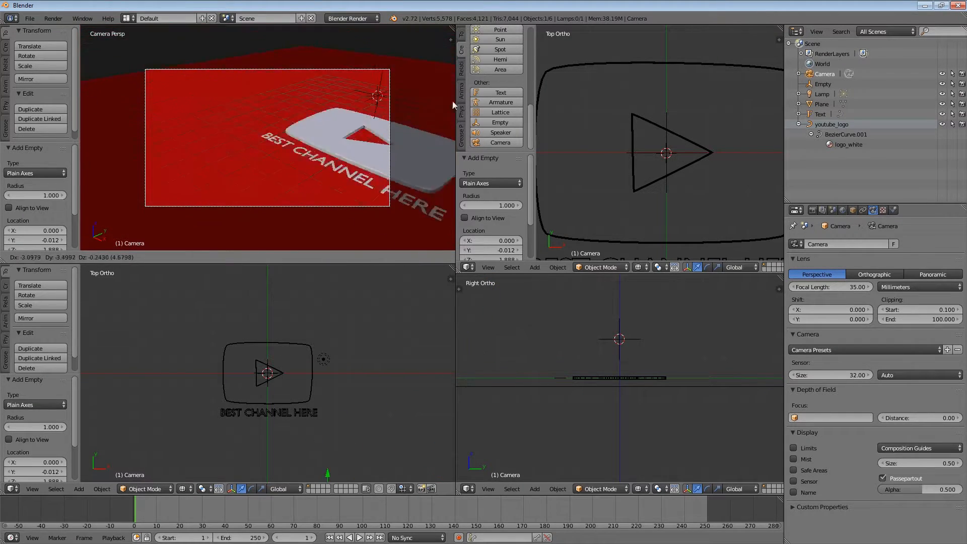
pyautogui.click(366, 214)
pyautogui.press('g')
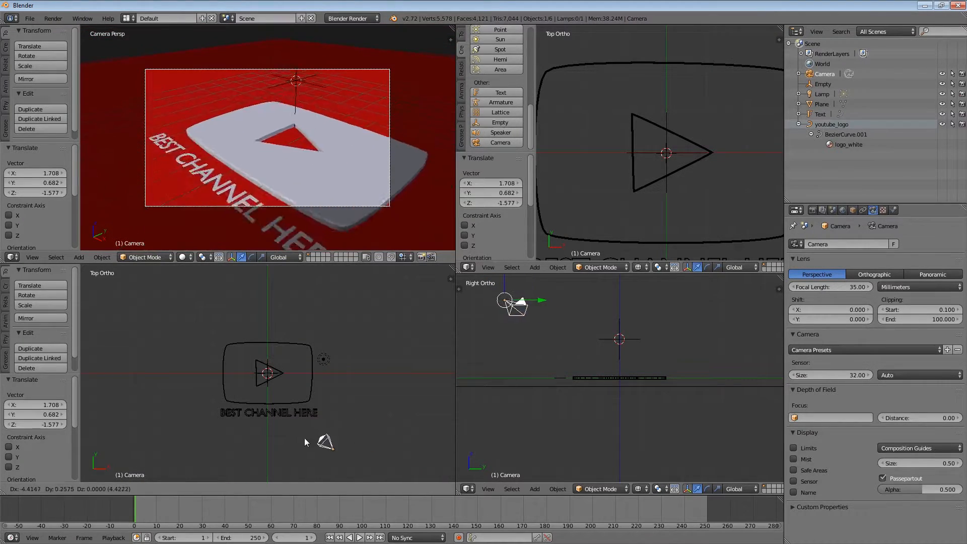
pyautogui.click(329, 453)
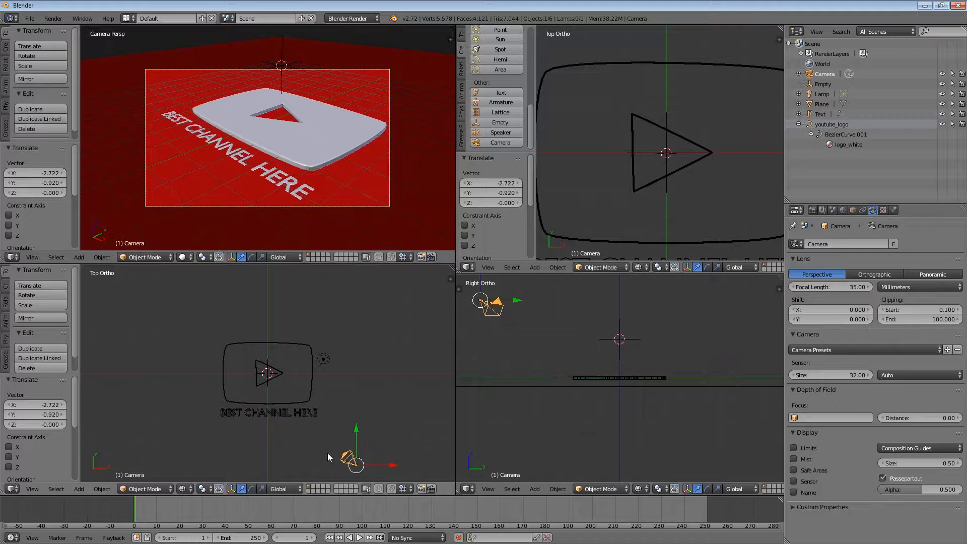
# Step: Add a Damped Track constraint to the camera with the Empty as its target
pyautogui.rightClick(625, 339)
pyautogui.rightClick(353, 460)
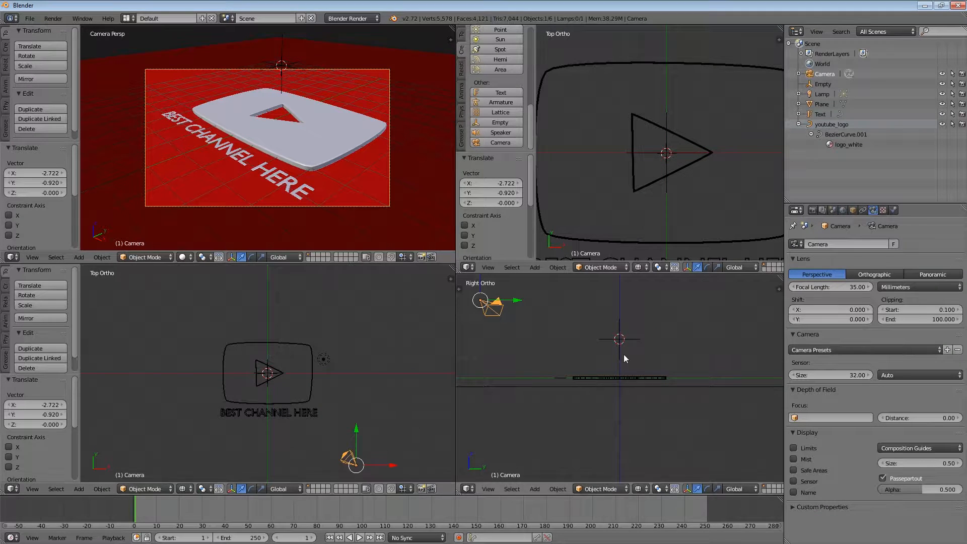
pyautogui.click(863, 210)
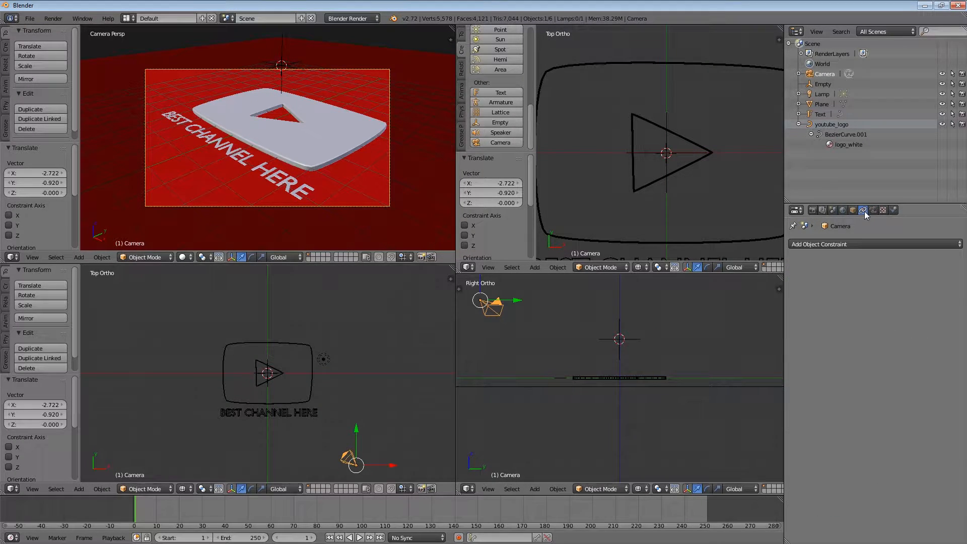
pyautogui.click(829, 244)
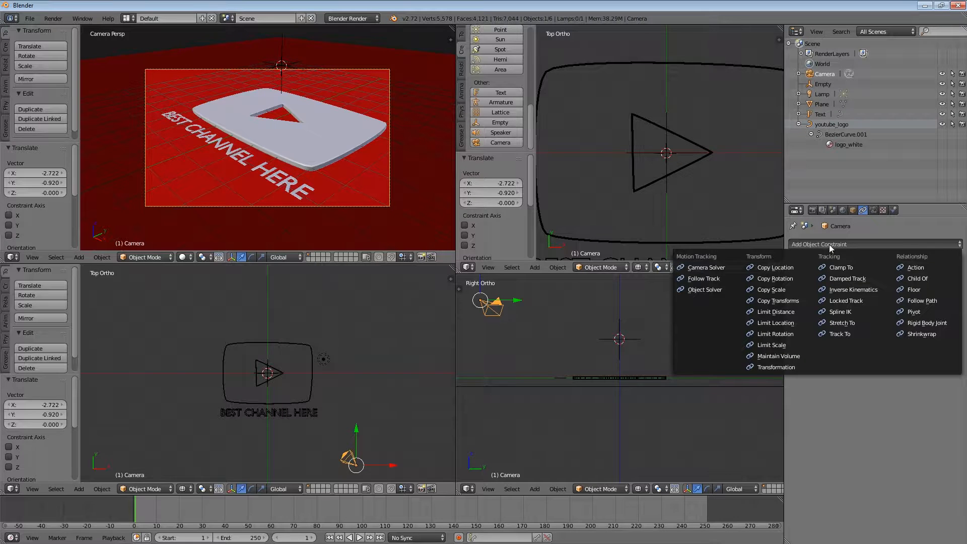
pyautogui.click(850, 278)
pyautogui.click(883, 281)
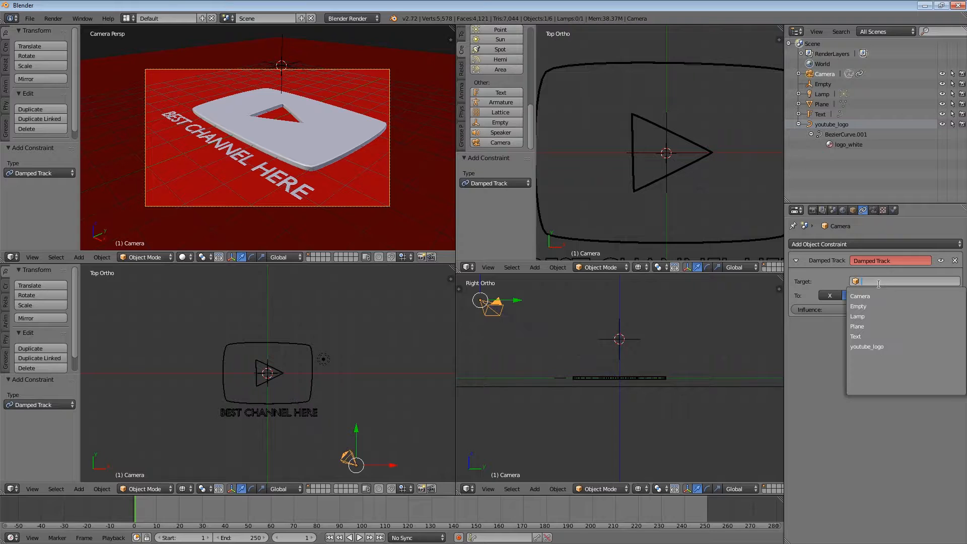
pyautogui.click(863, 312)
pyautogui.click(872, 282)
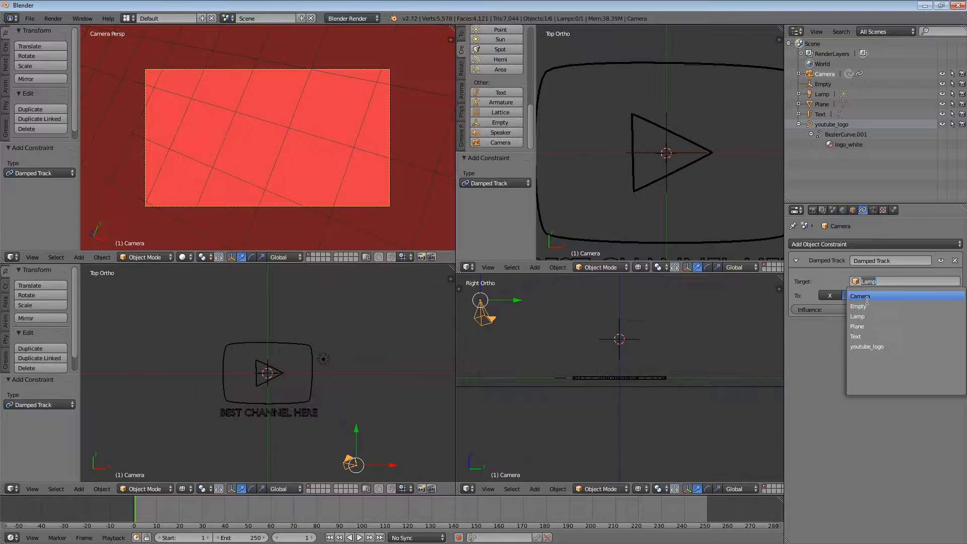
pyautogui.click(867, 307)
# Step: Set the camera's Damped Track axis to -Z so it points at the Empty
pyautogui.scroll(-4, 599, 160)
pyautogui.scroll(-3, 599, 160)
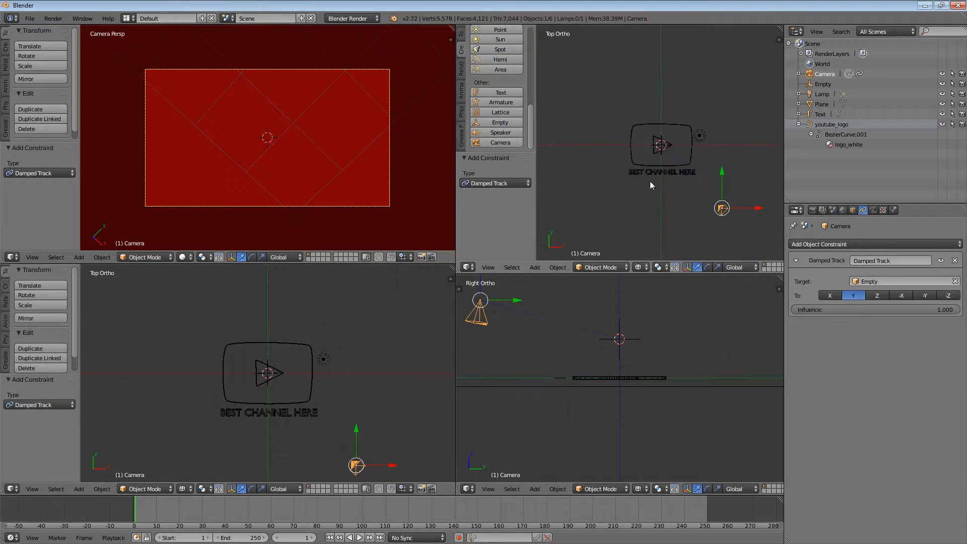
pyautogui.scroll(2, 730, 207)
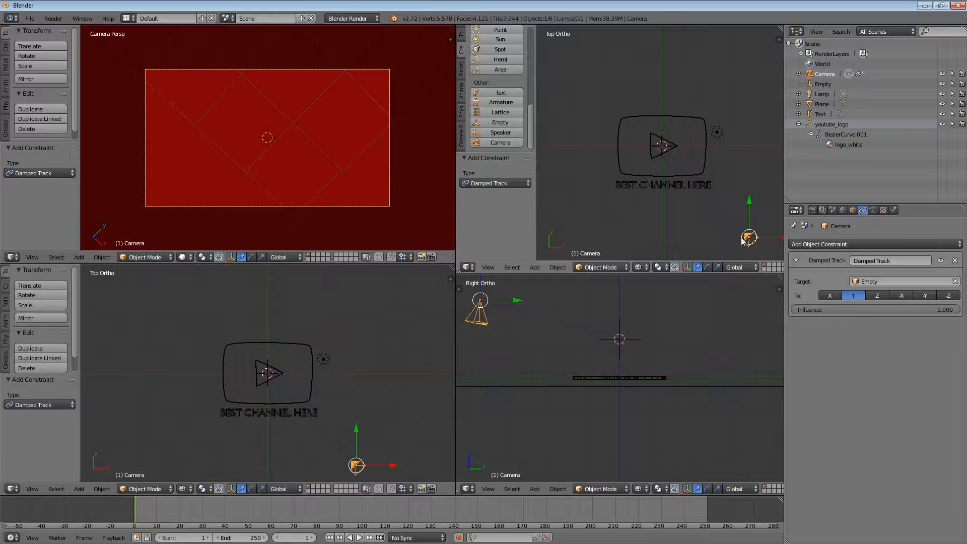
pyautogui.scroll(-1, 739, 239)
pyautogui.scroll(1, 739, 238)
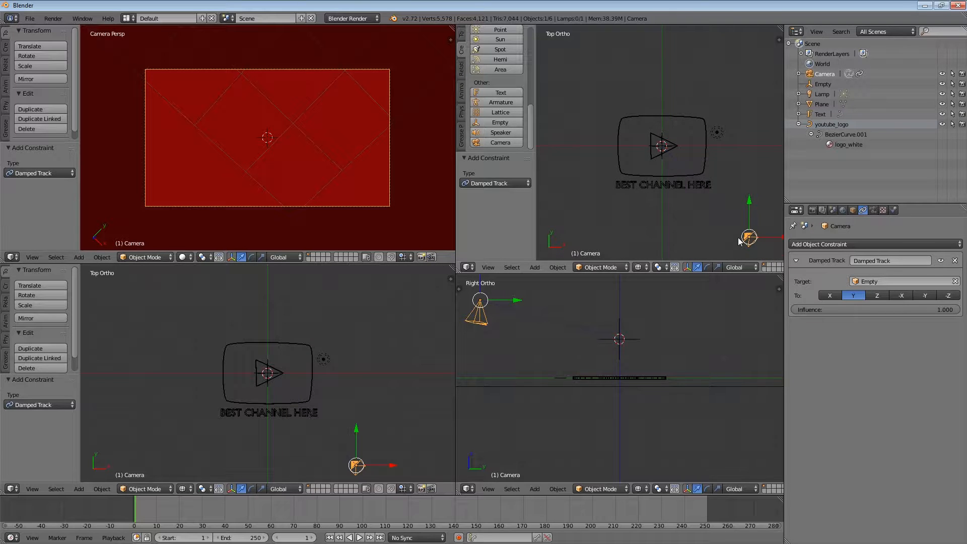
pyautogui.click(824, 296)
pyautogui.click(861, 296)
pyautogui.click(891, 297)
pyautogui.click(870, 296)
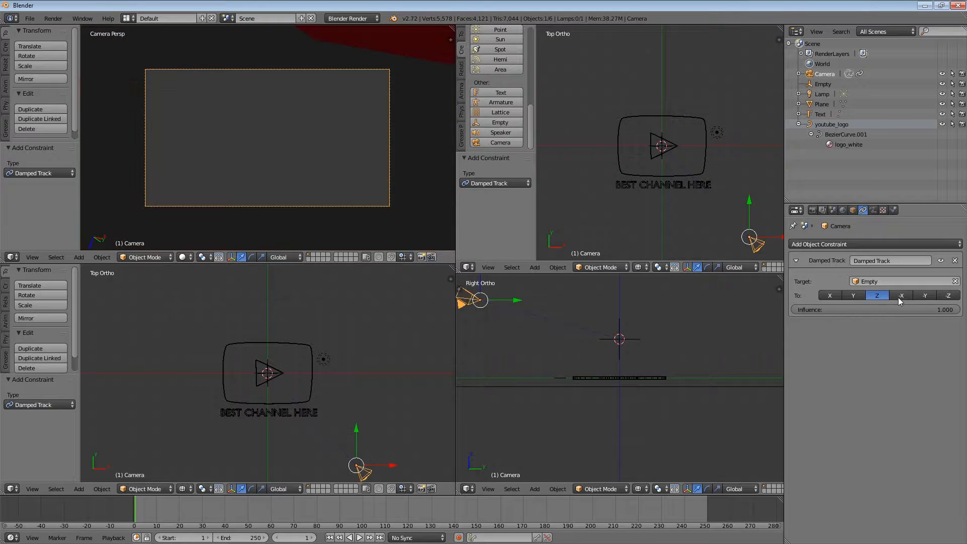
pyautogui.click(920, 298)
pyautogui.click(948, 295)
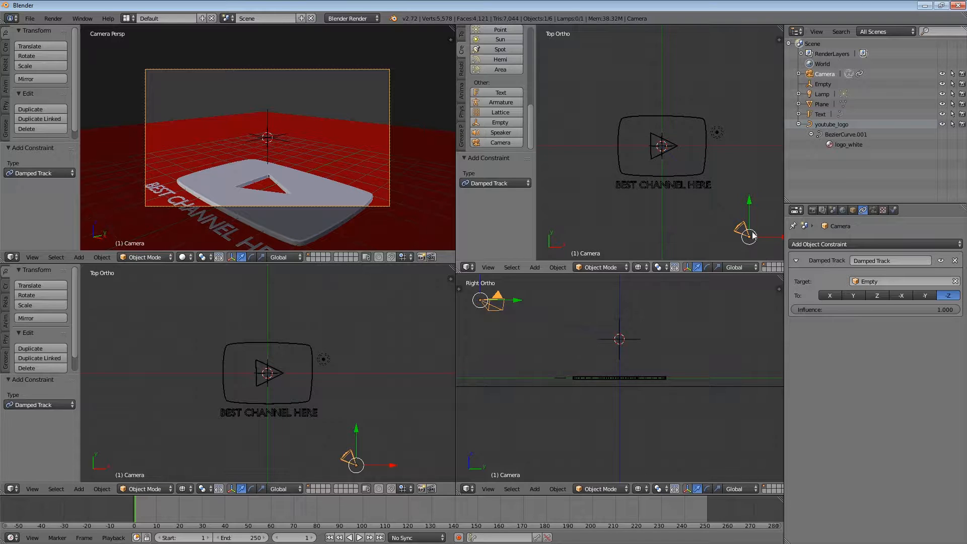
# Step: Move the camera about (-4.594, -0.747, 0) and a further (-1.876, 0.883, 0) to centre it below the caption, and rotate it about 17.158°
pyautogui.press('g')
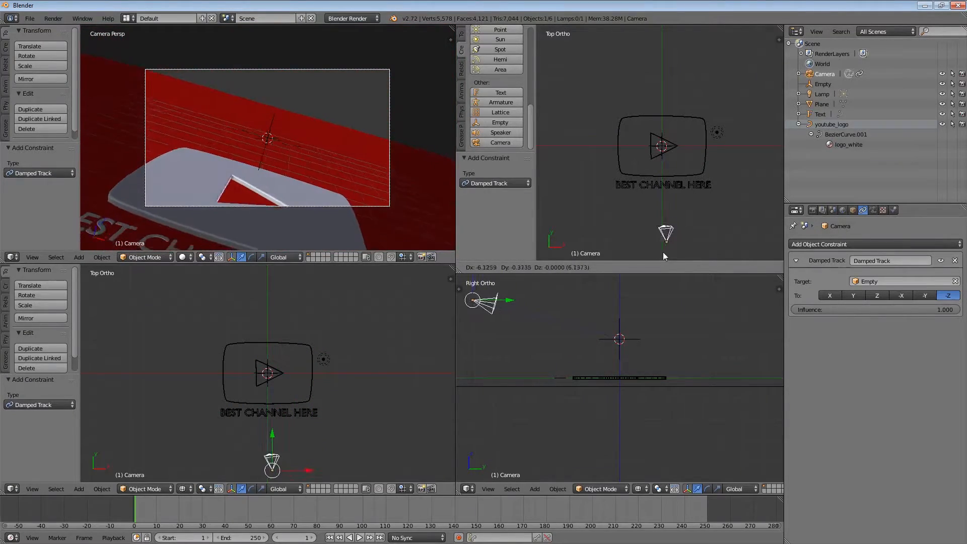
pyautogui.click(675, 258)
pyautogui.press('g')
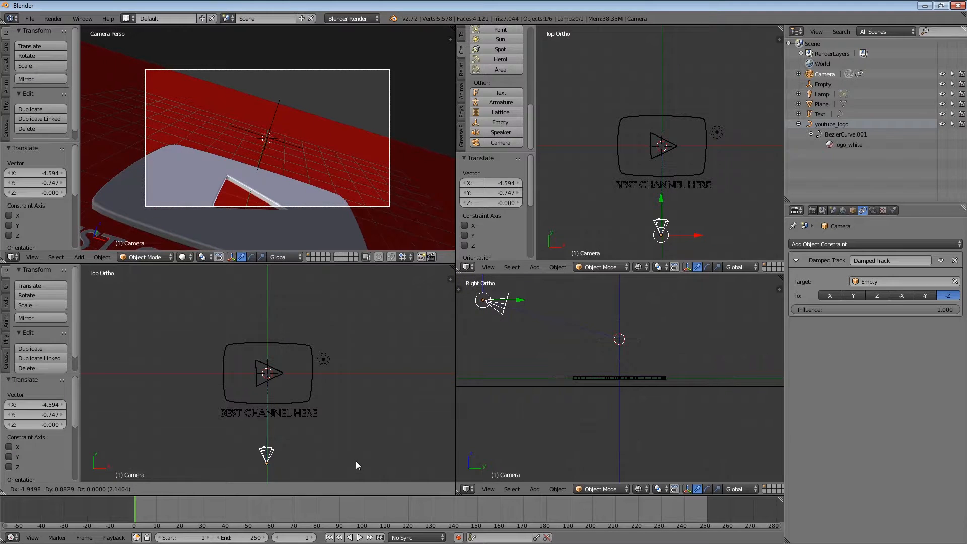
pyautogui.click(356, 461)
pyautogui.press('r')
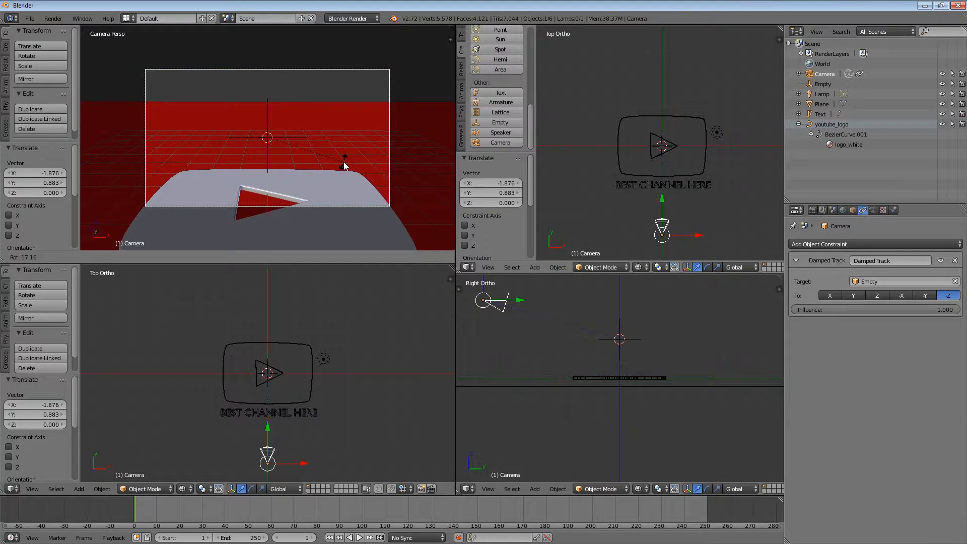
pyautogui.click(344, 165)
# Step: Lower the Empty to the floor's level in the side view and rotate the camera about 6.05° to straighten the shot
pyautogui.rightClick(624, 338)
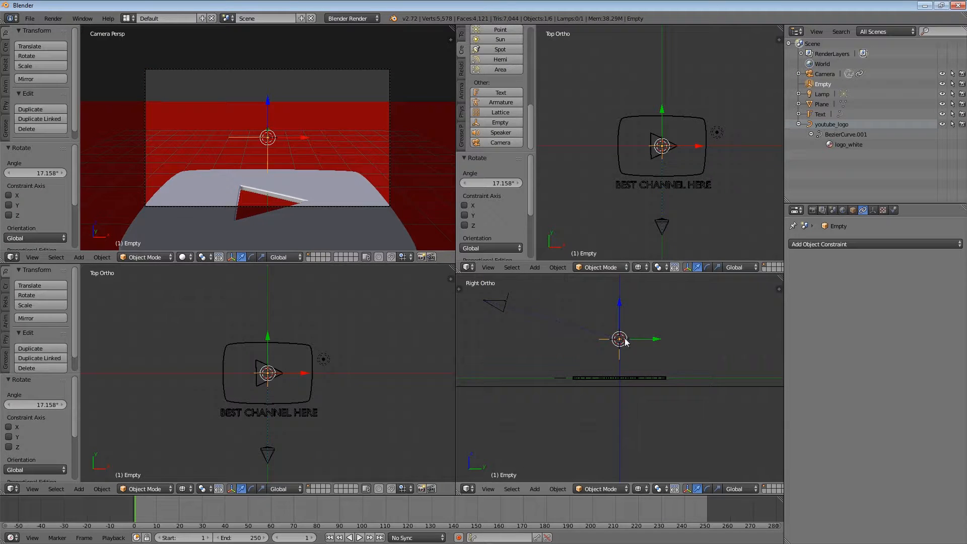
pyautogui.press('g')
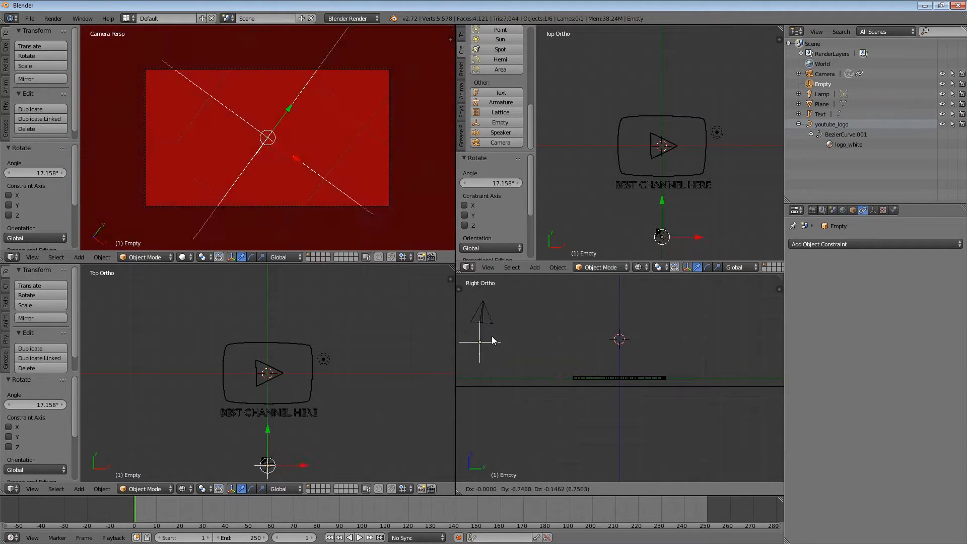
pyautogui.rightClick(688, 377)
pyautogui.hotkey('ctrl', 'z')
pyautogui.hotkey('ctrl', 'z')
# Step: Move the camera about (0, 4.421, 9.557) above the logo and rotate it about 26.206° to level the view
pyautogui.scroll(-3, 601, 404)
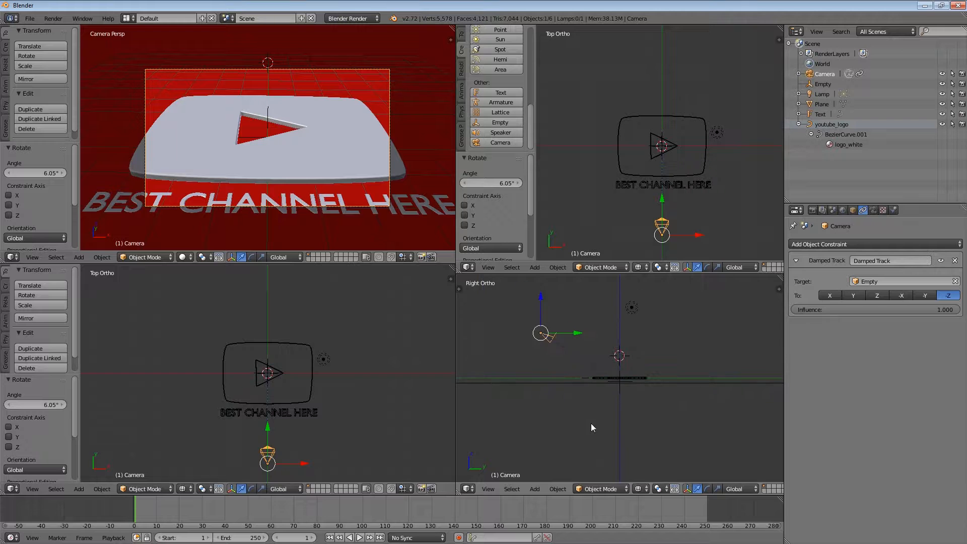
pyautogui.press('g')
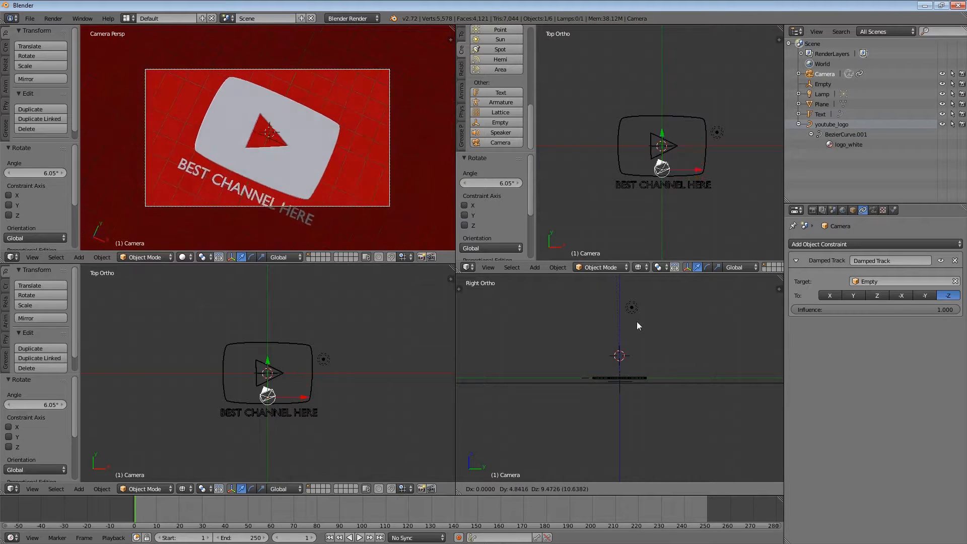
pyautogui.click(635, 318)
pyautogui.press('r')
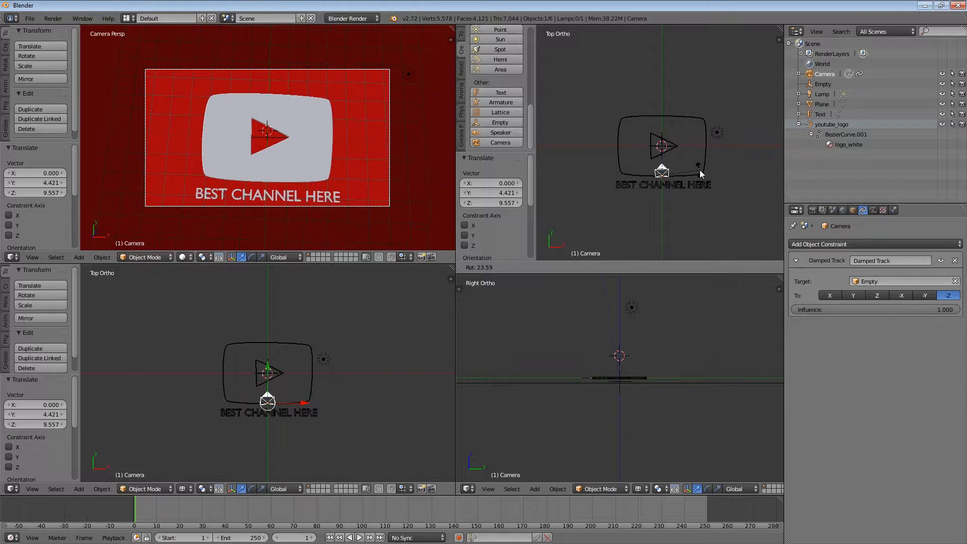
pyautogui.click(699, 175)
# Step: Move the Empty about -0.439 along Y and 0.117 along Z to re-aim the camera
pyautogui.scroll(2, 624, 388)
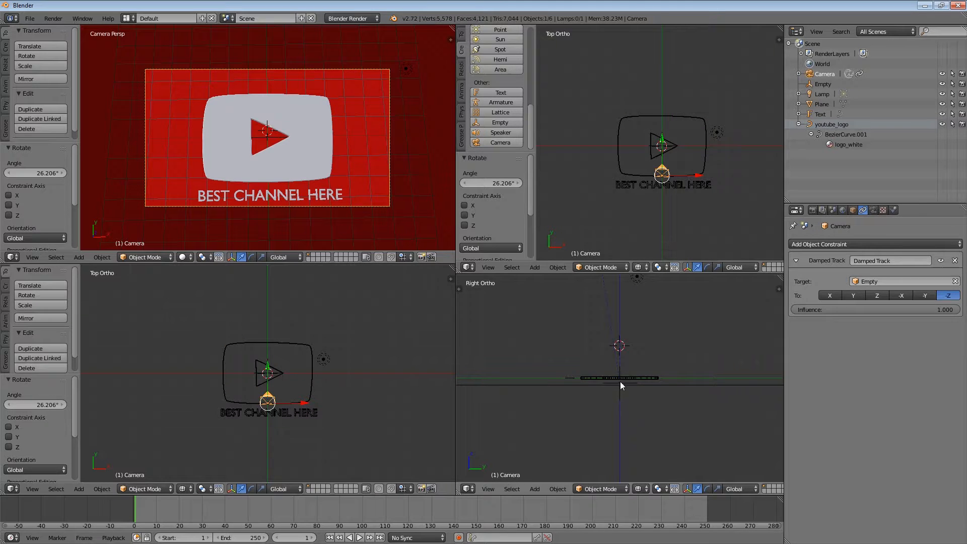
pyautogui.rightClick(621, 383)
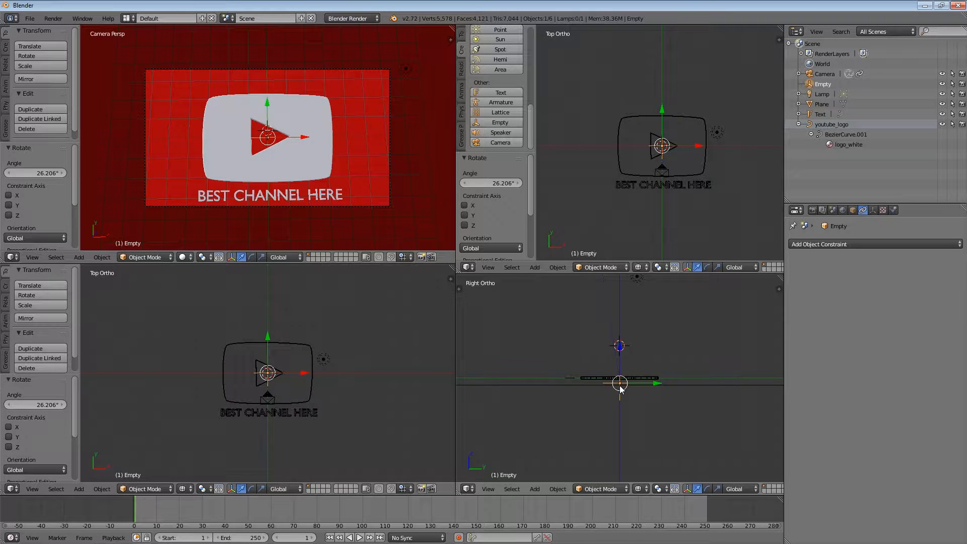
pyautogui.press('g')
pyautogui.click(612, 383)
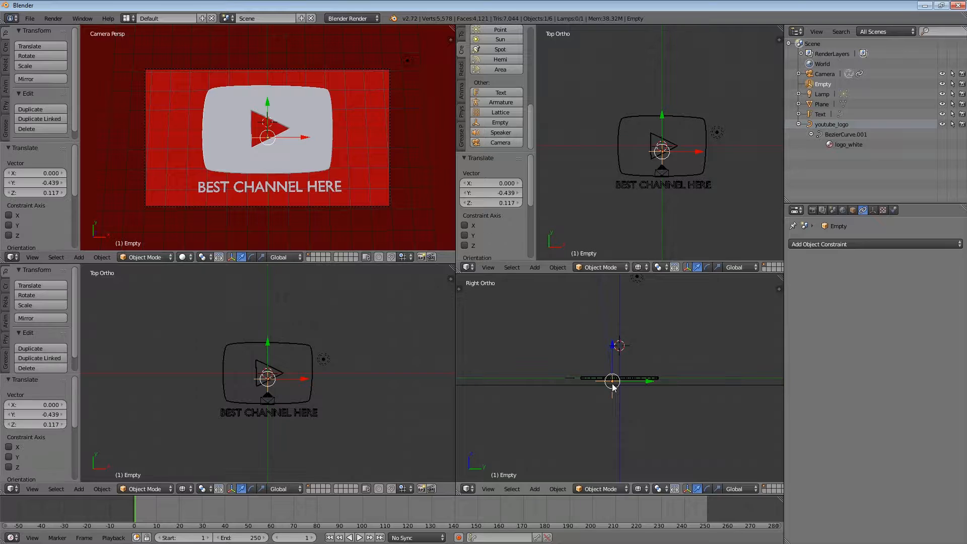
# Step: Rotate the camera about 0.097° to fine-tune its roll and render the scene
pyautogui.rightClick(662, 169)
pyautogui.press('r')
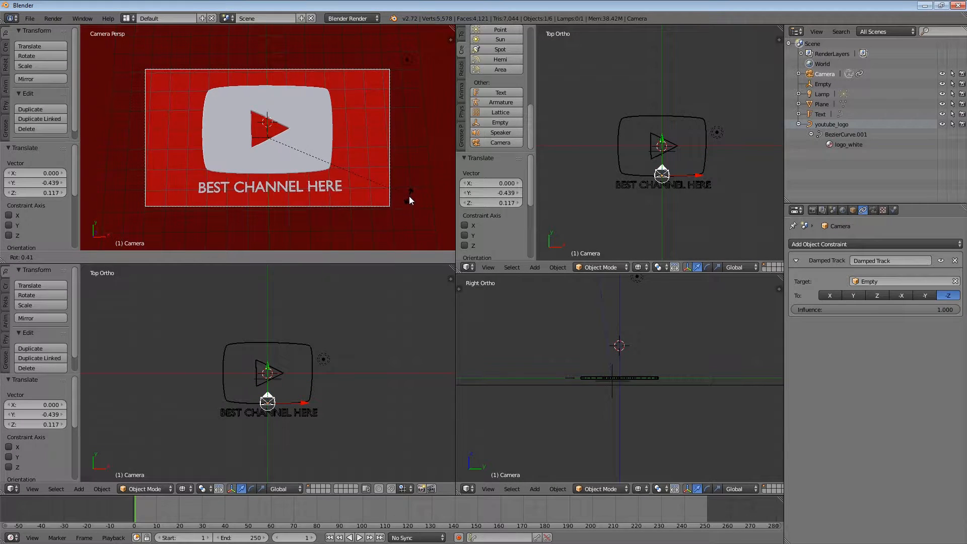
pyautogui.click(411, 196)
pyautogui.press('F12')
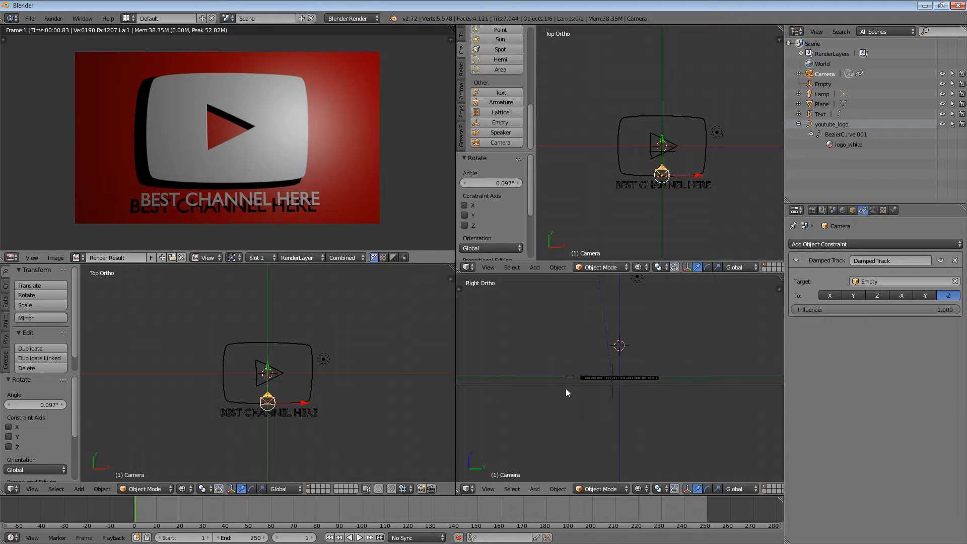
# Step: Move the lamp about (0, -0.146, -1.754) and switch the camera viewport to Rendered shading
pyautogui.moveTo(636, 276); pyautogui.dragTo(635, 306, button='right')
pyautogui.press('Escape')
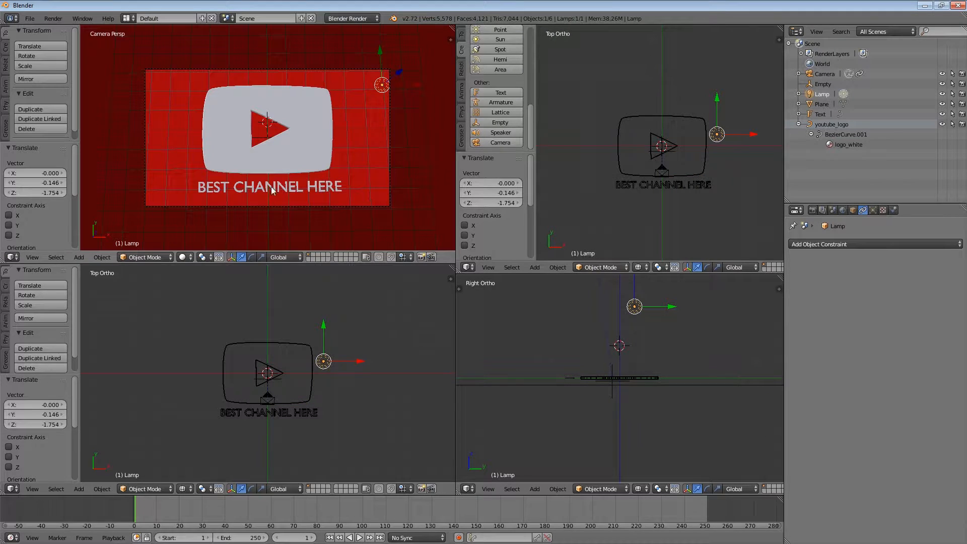
pyautogui.click(185, 258)
pyautogui.click(190, 258)
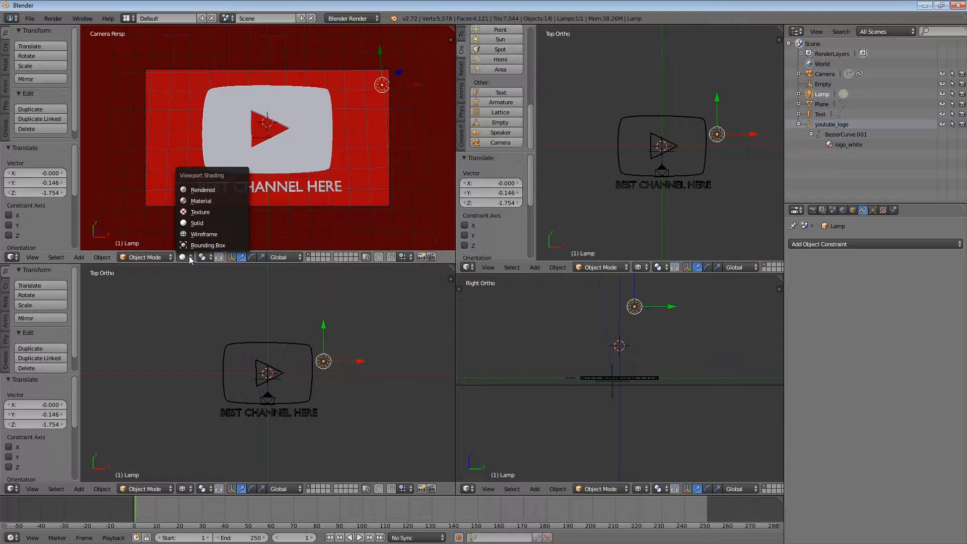
pyautogui.click(195, 190)
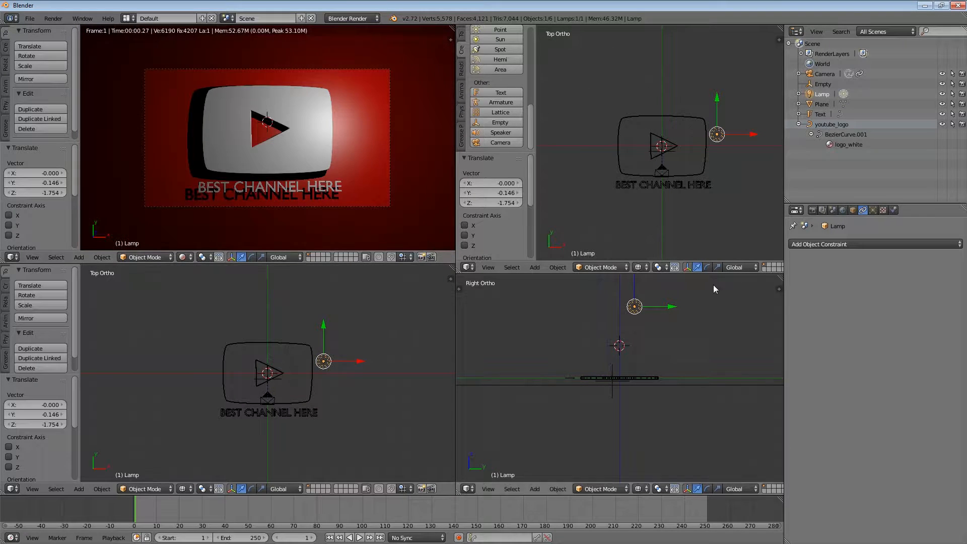
# Step: Try several lamp positions in the side view, ending with moves of about (0, 0.526, 1.930) and (0, 1.871, 1.228)
pyautogui.moveTo(583, 319); pyautogui.dragTo(573, 352, button='right')
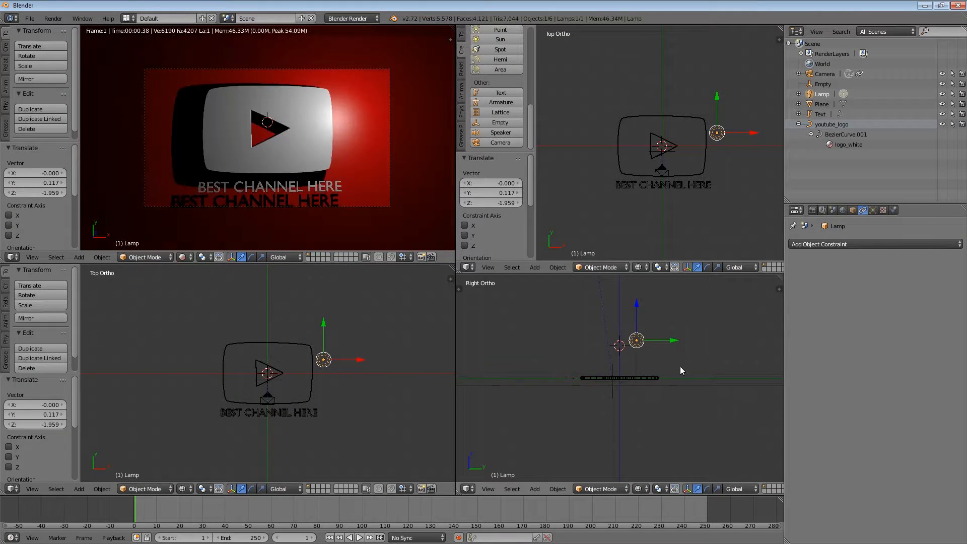
pyautogui.press('g')
pyautogui.click(634, 369)
pyautogui.press('g')
pyautogui.click(645, 334)
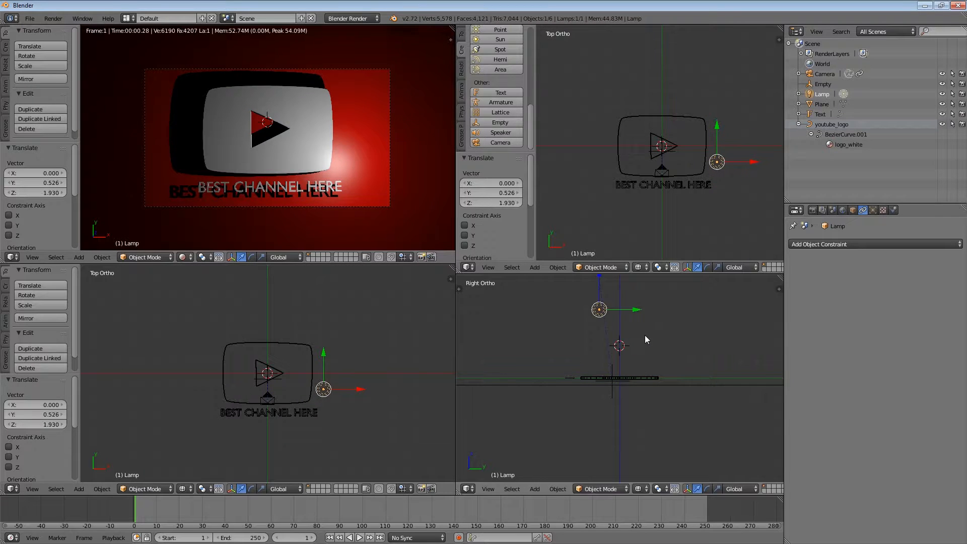
pyautogui.press('g')
pyautogui.click(679, 314)
# Step: Try the lamp over the logo's centre in the top view, then place it beyond the logo's upper-right corner, moving it about (3.959, 2.876, 0)
pyautogui.press('g')
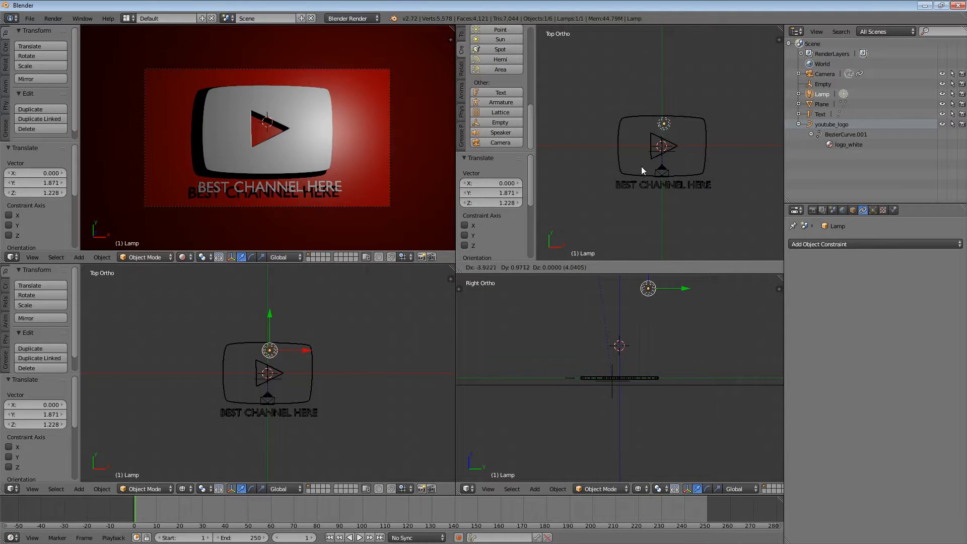
pyautogui.click(641, 167)
pyautogui.press('g')
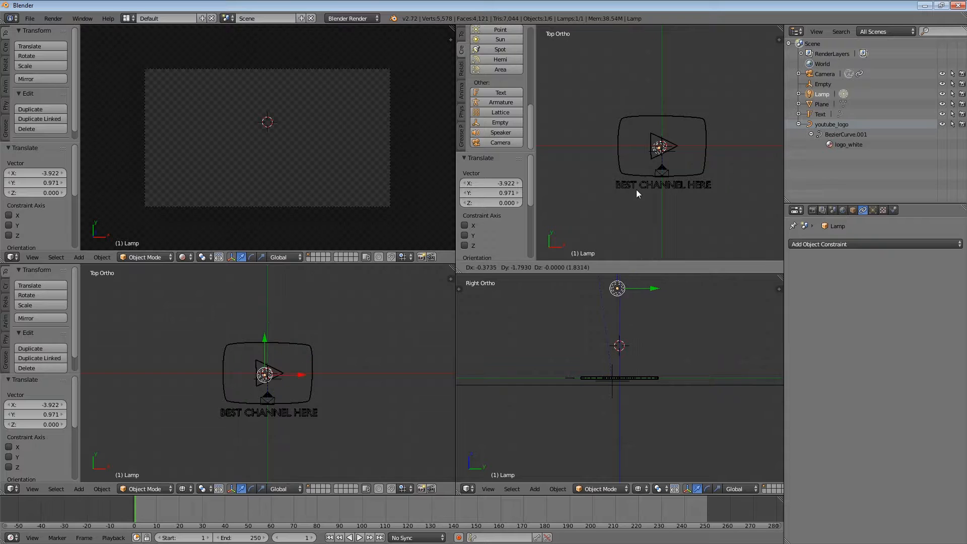
pyautogui.click(635, 196)
pyautogui.press('g')
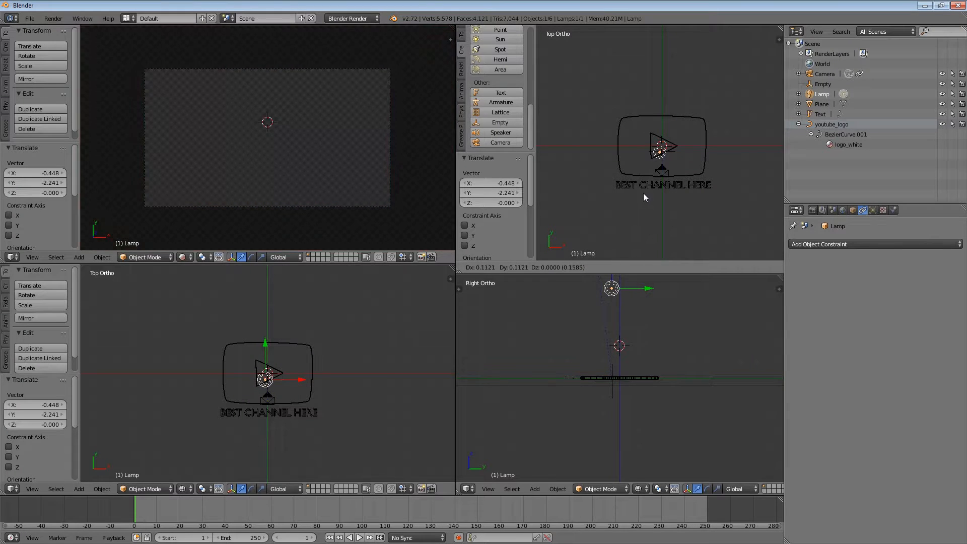
pyautogui.click(647, 193)
pyautogui.press('g')
pyautogui.click(701, 156)
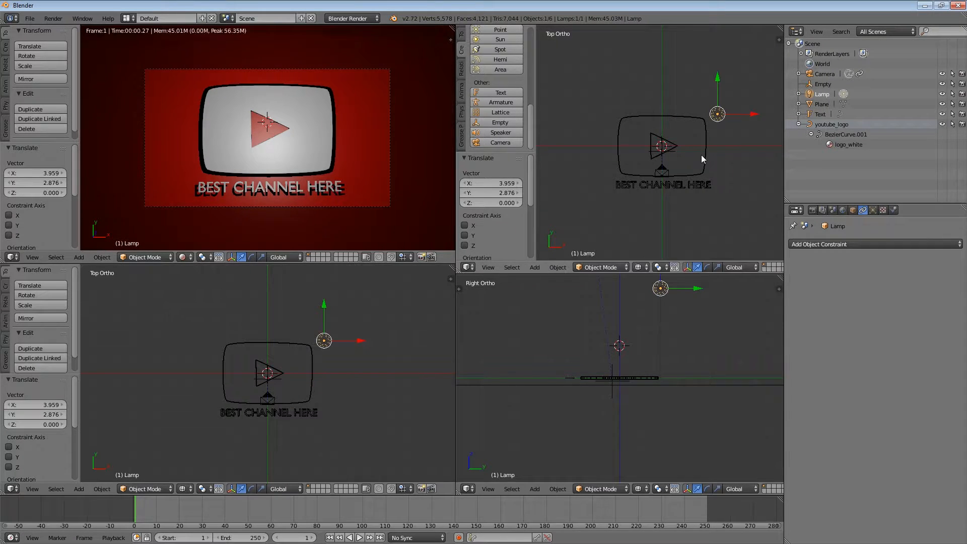
# Step: Lower the floor plane about 2.397 along Z, then raise it about 2.514 to sit just beneath the logo
pyautogui.rightClick(668, 383)
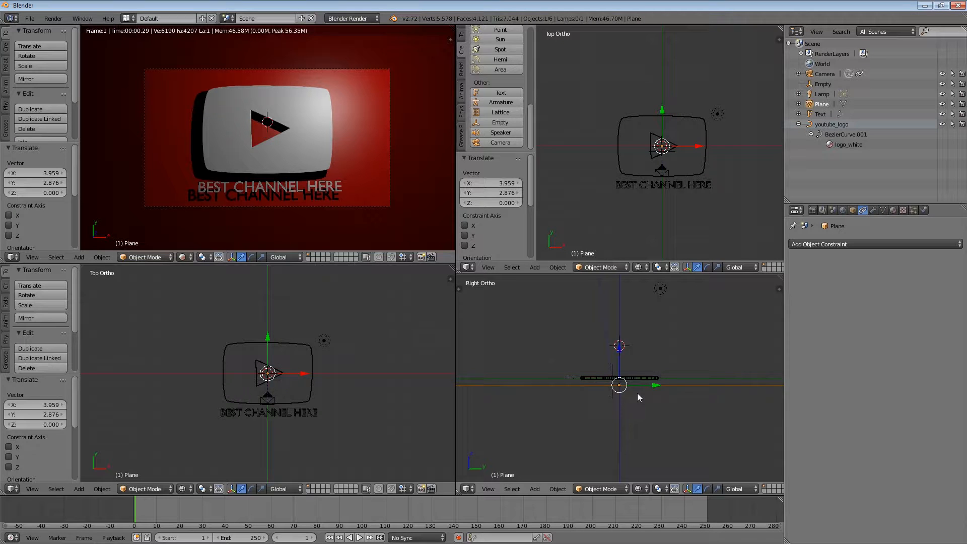
pyautogui.press('g')
pyautogui.click(639, 434)
pyautogui.press('g')
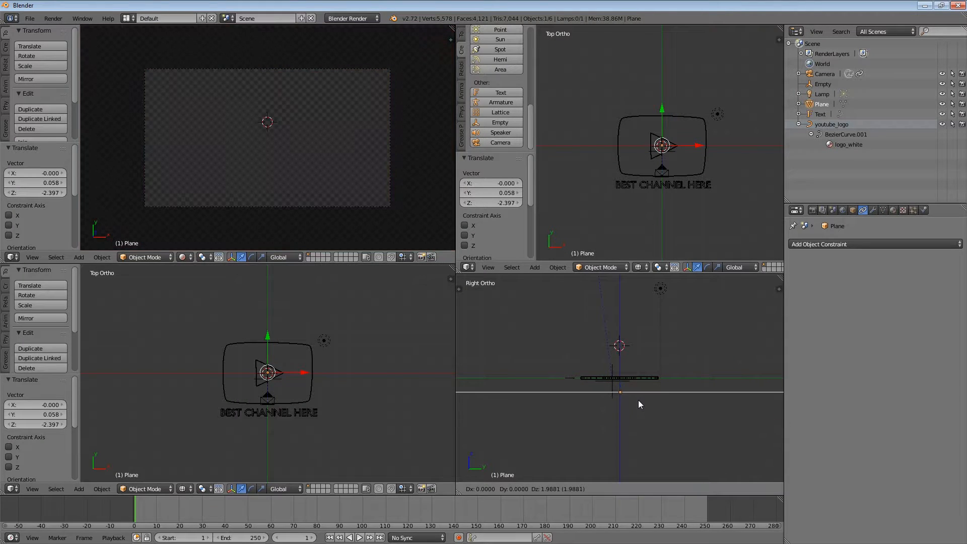
pyautogui.click(638, 391)
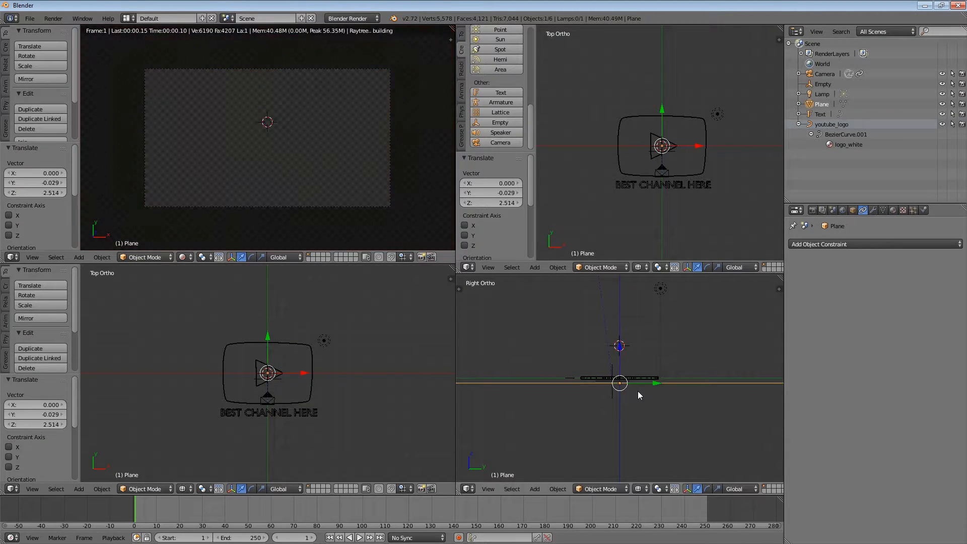
# Step: Nudge the floor plane about (0, 0.014, 0.155) so it sits closer beneath the logo
pyautogui.scroll(4, 638, 391)
pyautogui.press('g')
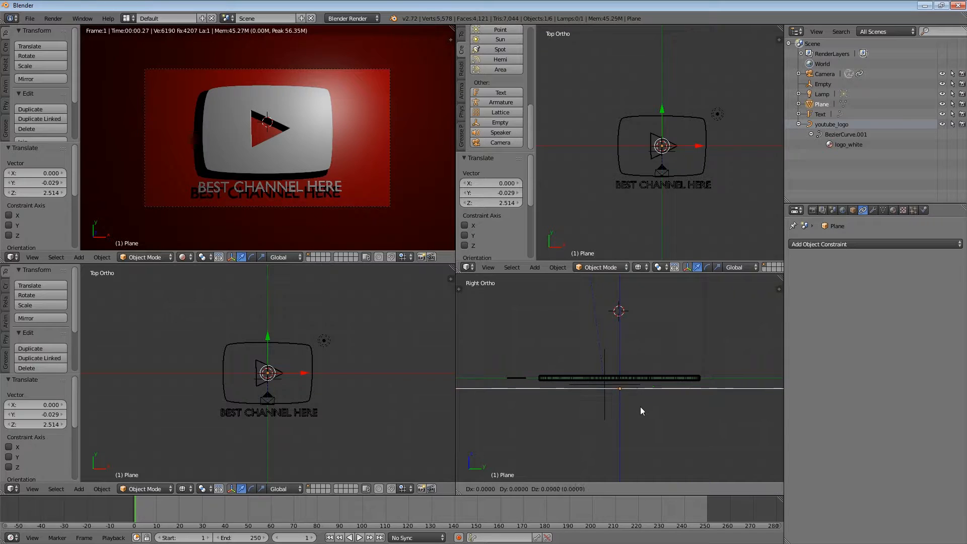
pyautogui.click(634, 406)
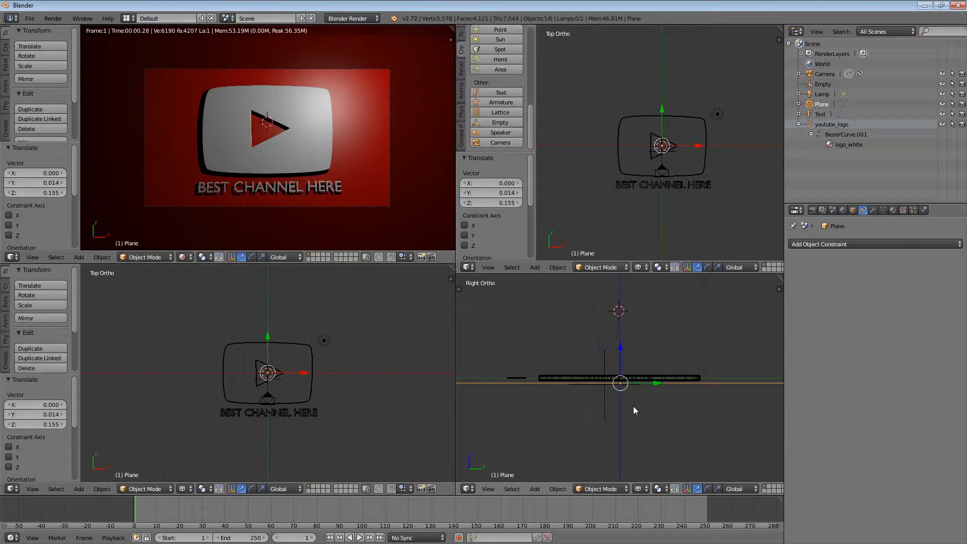
# Step: Shift the caption text about 0.020 along Y and set its extrude to 0.101
pyautogui.scroll(3, 634, 406)
pyautogui.scroll(-2, 594, 409)
pyautogui.rightClick(473, 377)
pyautogui.press('g')
pyautogui.click(474, 378)
pyautogui.click(882, 210)
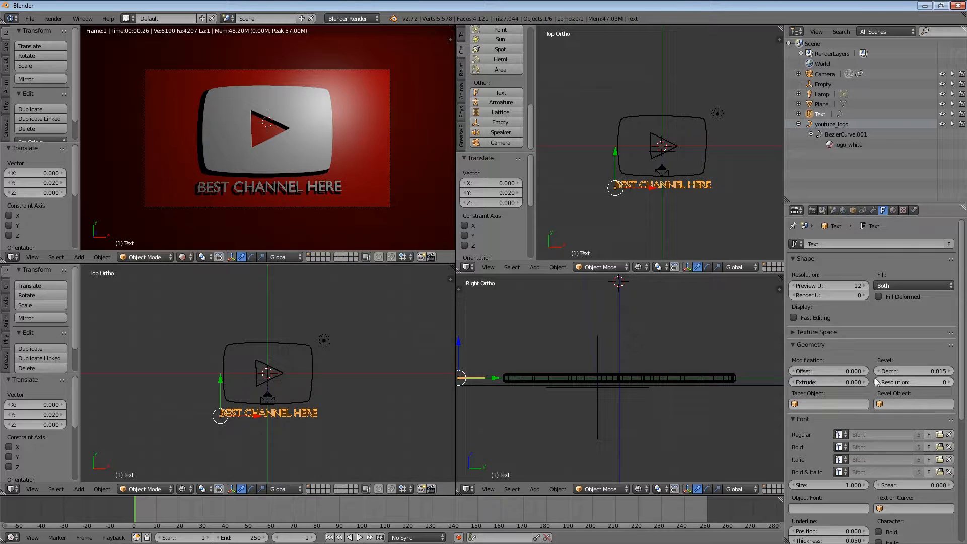
pyautogui.moveTo(837, 384); pyautogui.dragTo(853, 385)
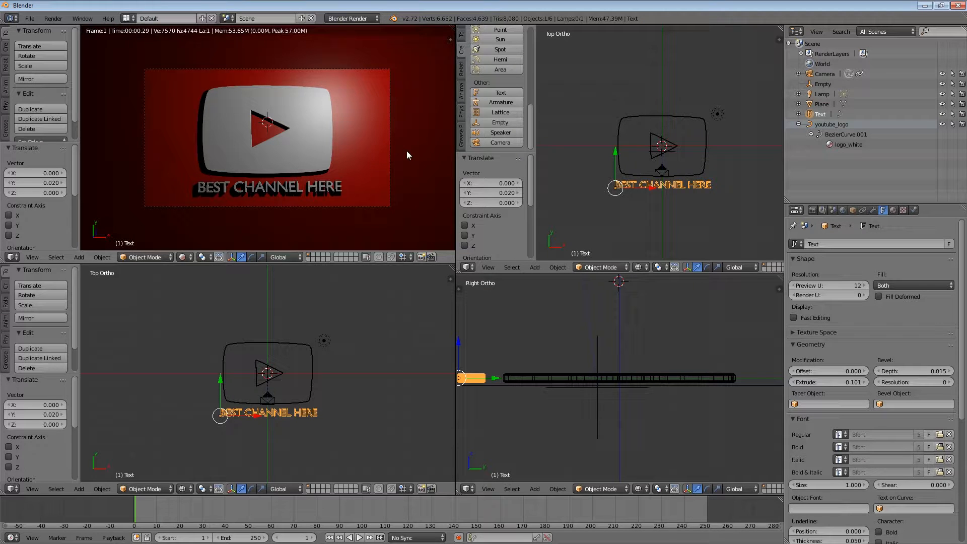
# Step: Try several lamp positions in the side view, ending with moves of about 6.399 along Y and (0, -1.937, -0.168)
pyautogui.scroll(-6, 675, 325)
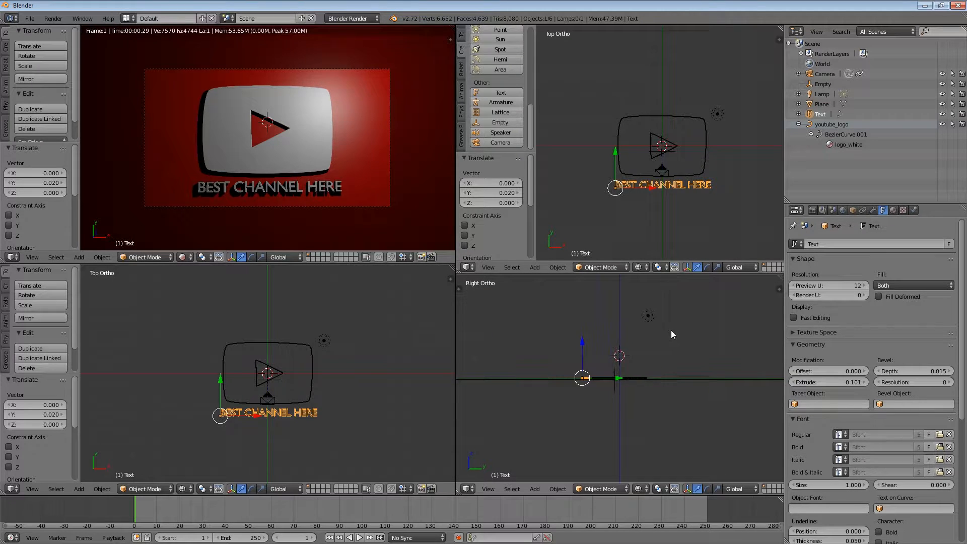
pyautogui.rightClick(644, 324)
pyautogui.press('g')
pyautogui.click(661, 322)
pyautogui.press('g')
pyautogui.click(635, 329)
pyautogui.press('g')
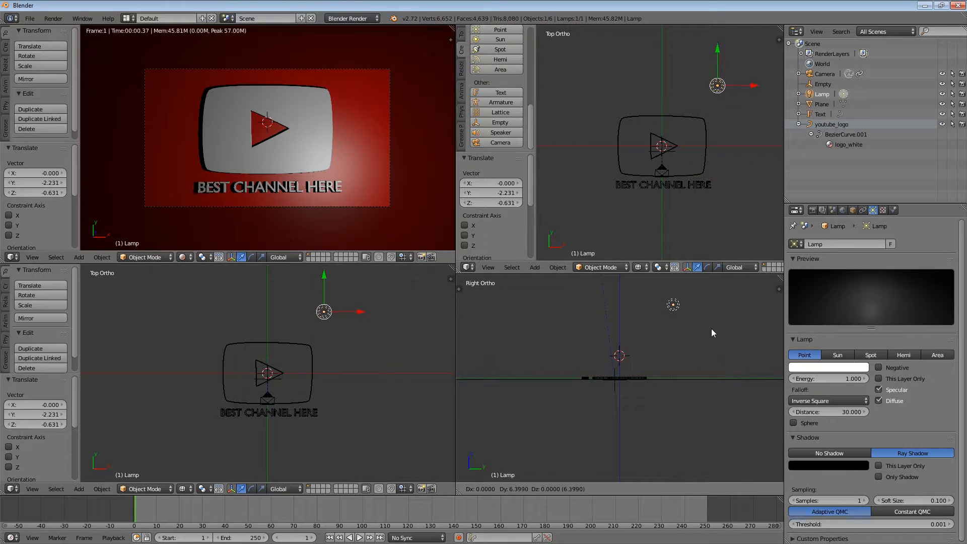
pyautogui.click(711, 328)
pyautogui.press('g')
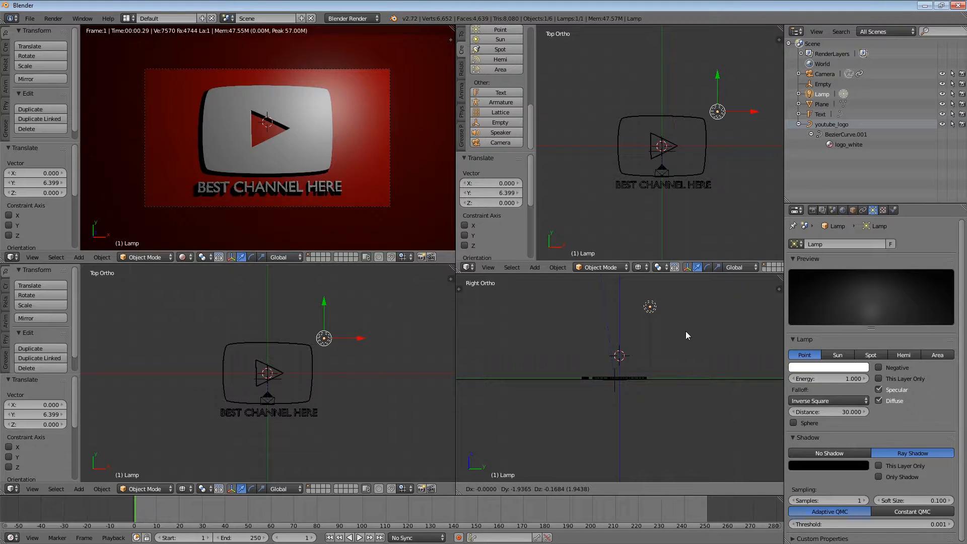
pyautogui.click(685, 332)
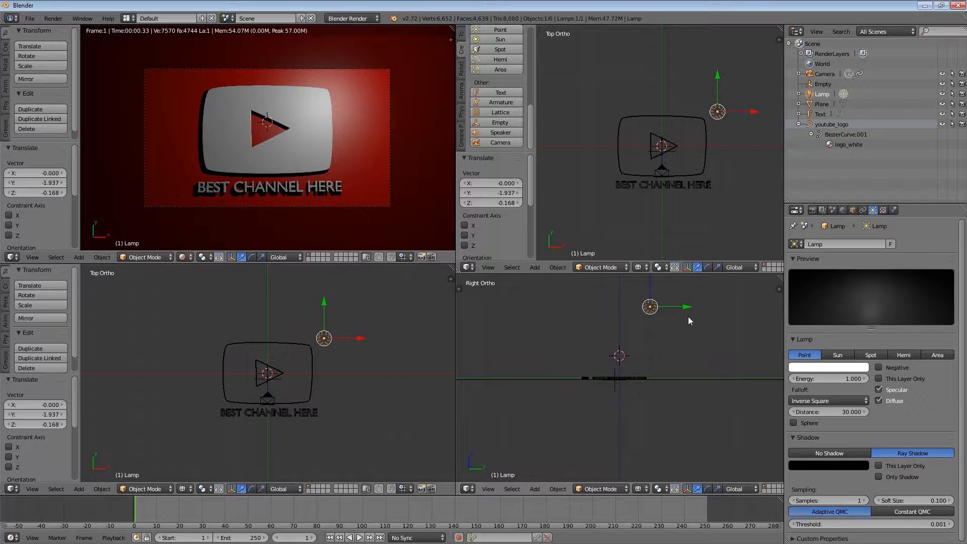
# Step: Try the lamp at the logo's lower-left and upper-left in the top view, then place it just beyond the upper-right corner
pyautogui.press('g')
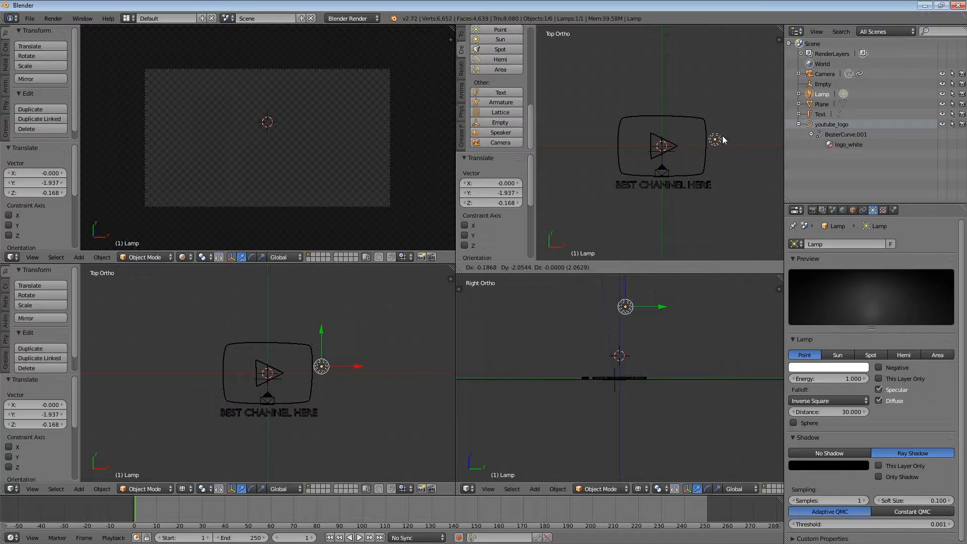
pyautogui.click(636, 185)
pyautogui.press('g')
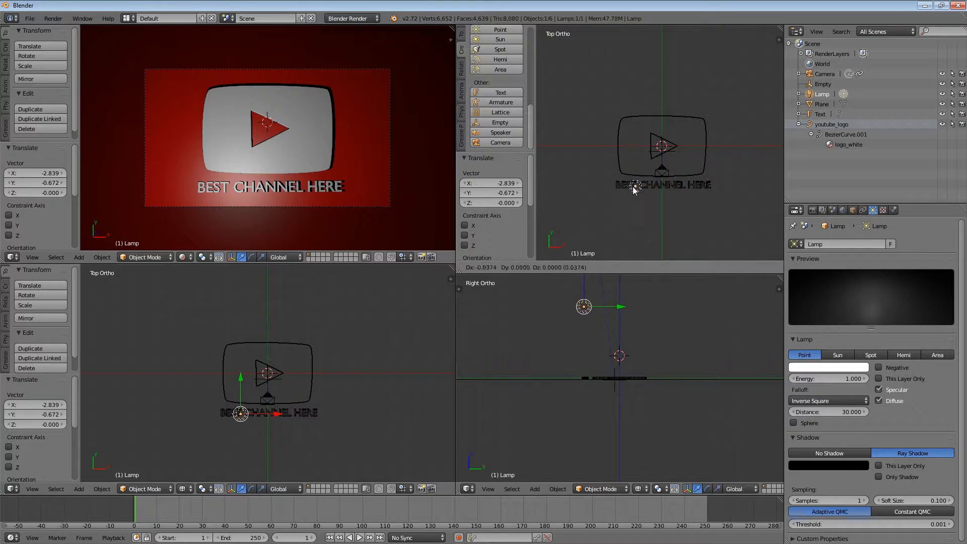
pyautogui.click(587, 117)
pyautogui.press('g')
pyautogui.click(719, 119)
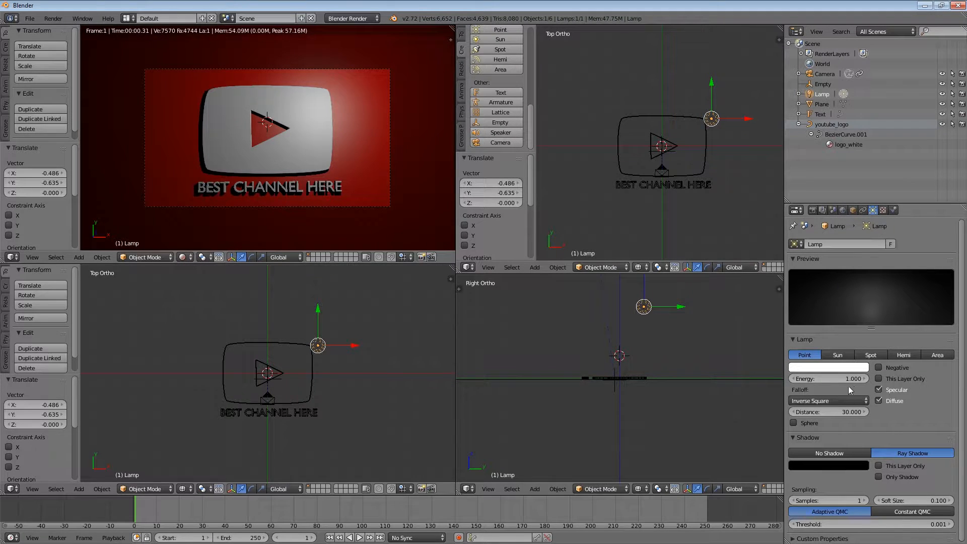
# Step: Raise the lamp's energy to about 3.13 and render the current frame
pyautogui.moveTo(846, 379); pyautogui.dragTo(815, 380)
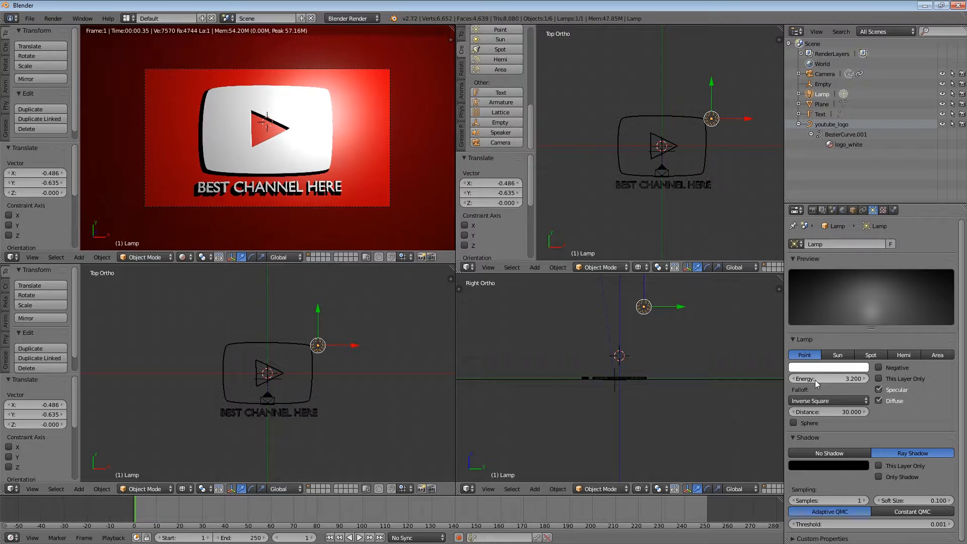
pyautogui.press('F12')
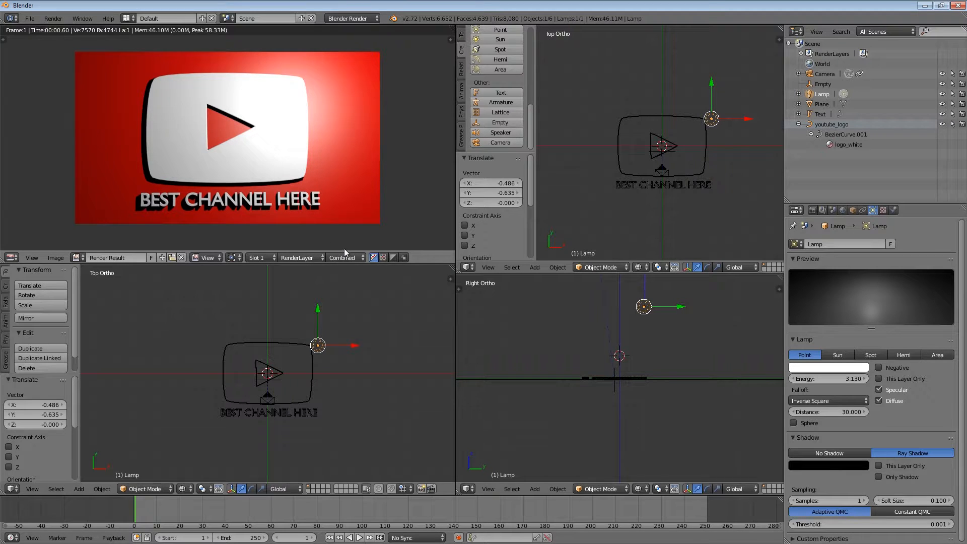
pyautogui.scroll(-3, 666, 370)
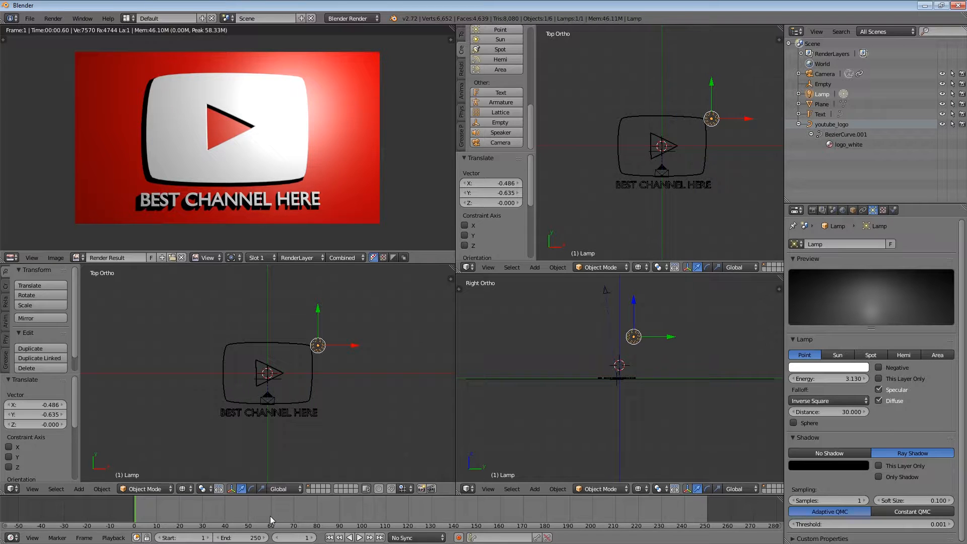
# Step: Play the timeline briefly, stop it, and set the render frame rate to 60 fps
pyautogui.hotkey('alt', 'a')
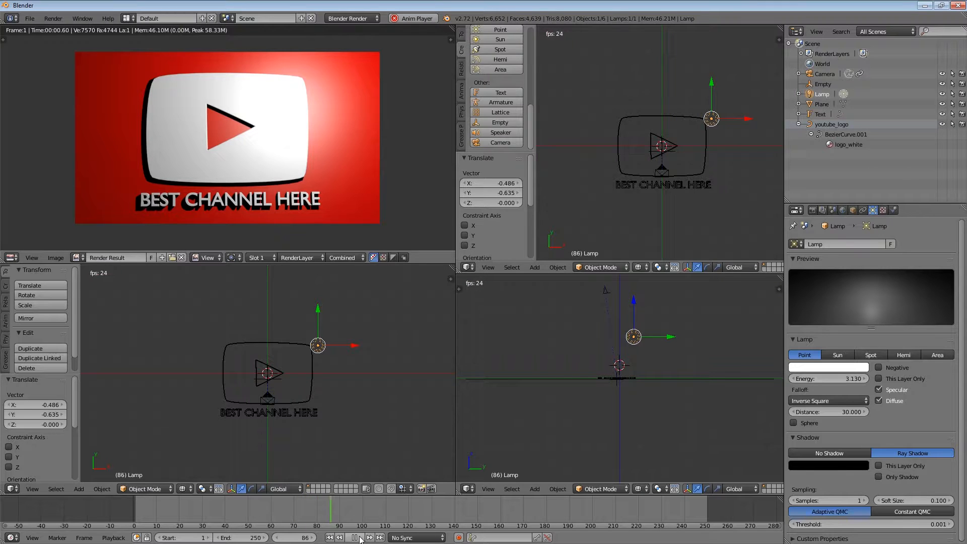
pyautogui.click(356, 538)
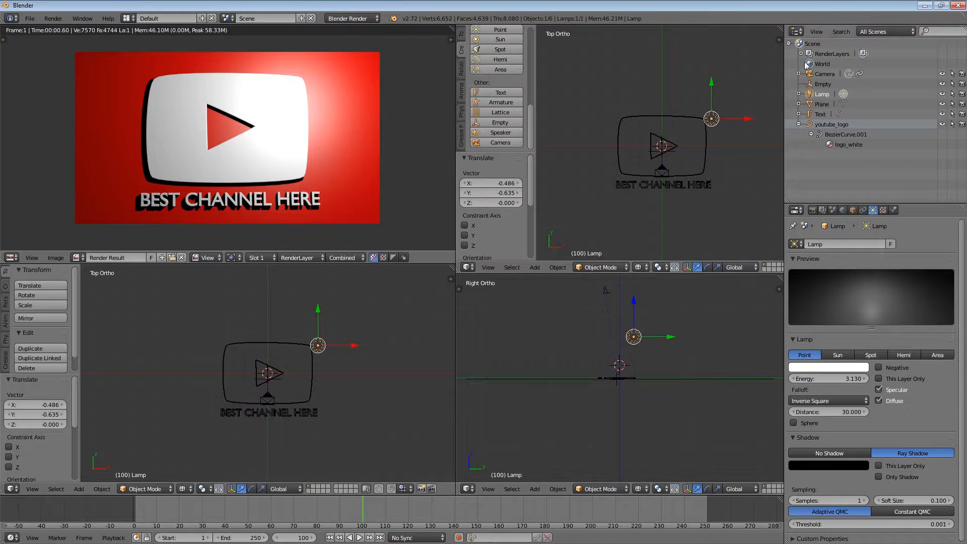
pyautogui.click(813, 211)
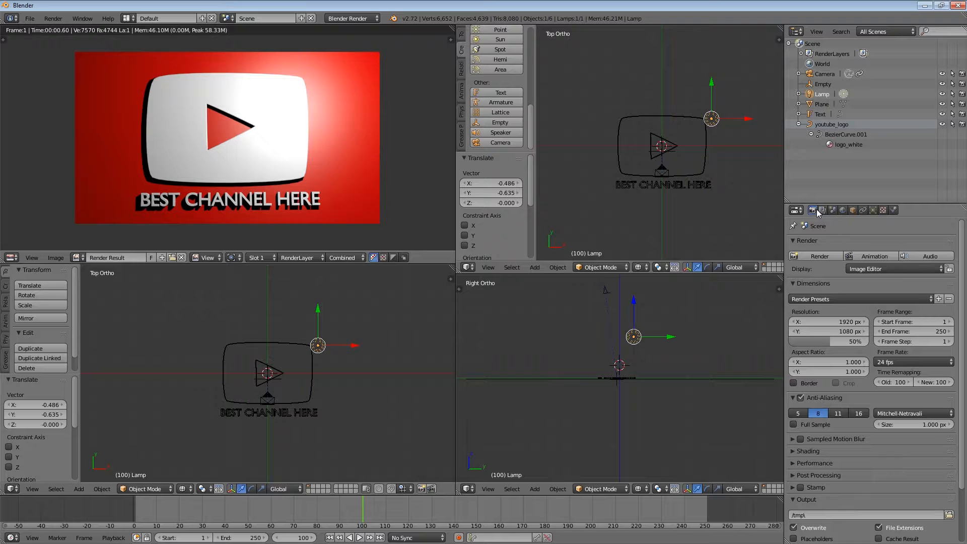
pyautogui.click(901, 362)
pyautogui.click(913, 362)
pyautogui.click(913, 446)
# Step: Play the timeline again to check the playback at 60 fps
pyautogui.press('space')
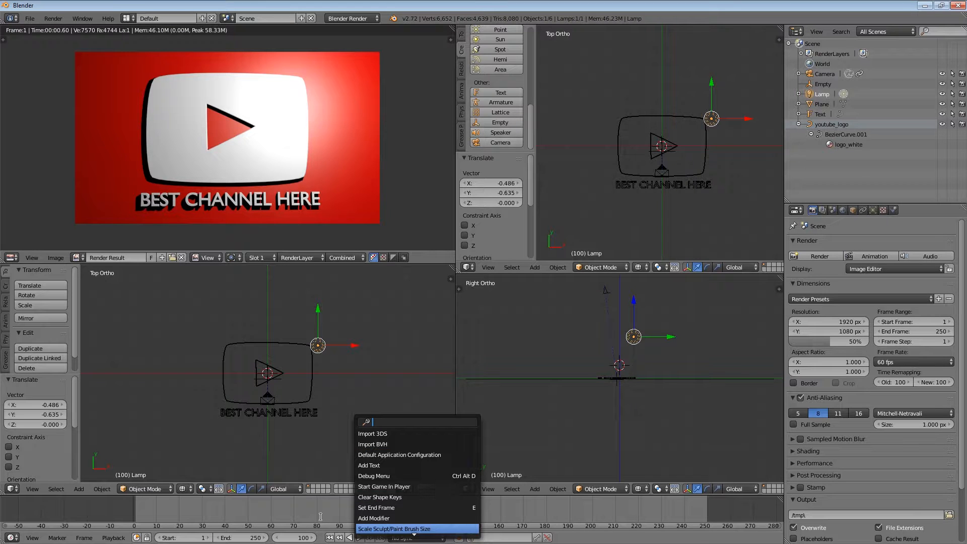
pyautogui.press('Return')
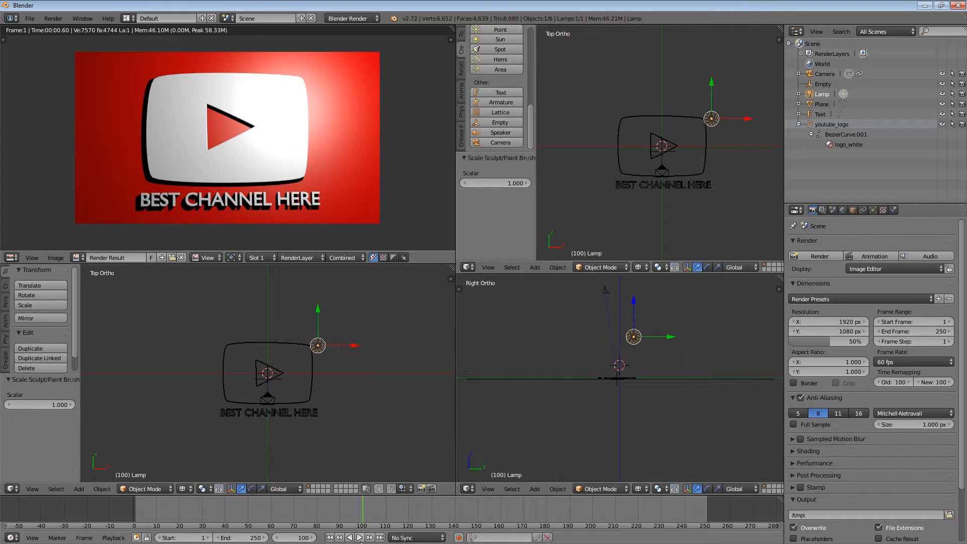
pyautogui.click(360, 537)
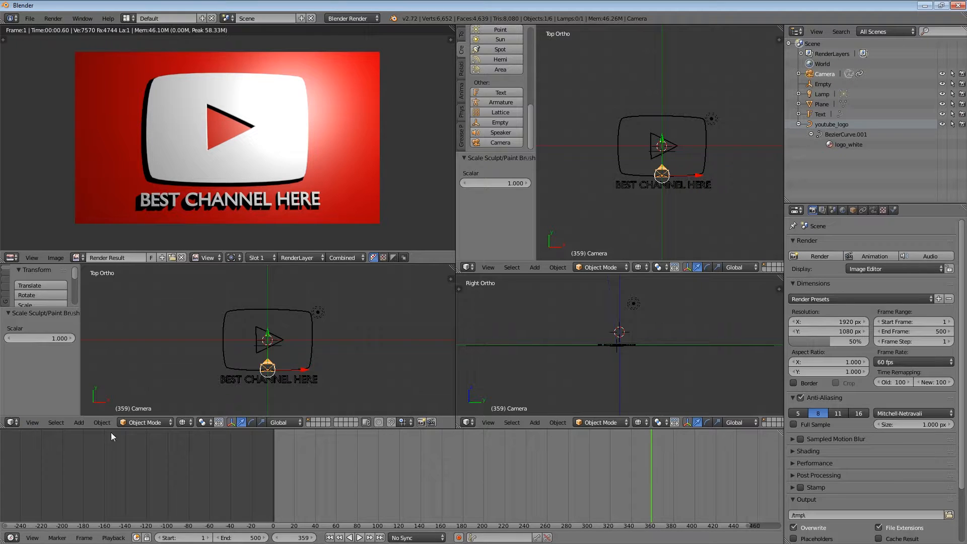
# Step: Split the timeline area and change the new section to the Graph Editor
pyautogui.moveTo(782, 431); pyautogui.dragTo(351, 448)
pyautogui.click(363, 538)
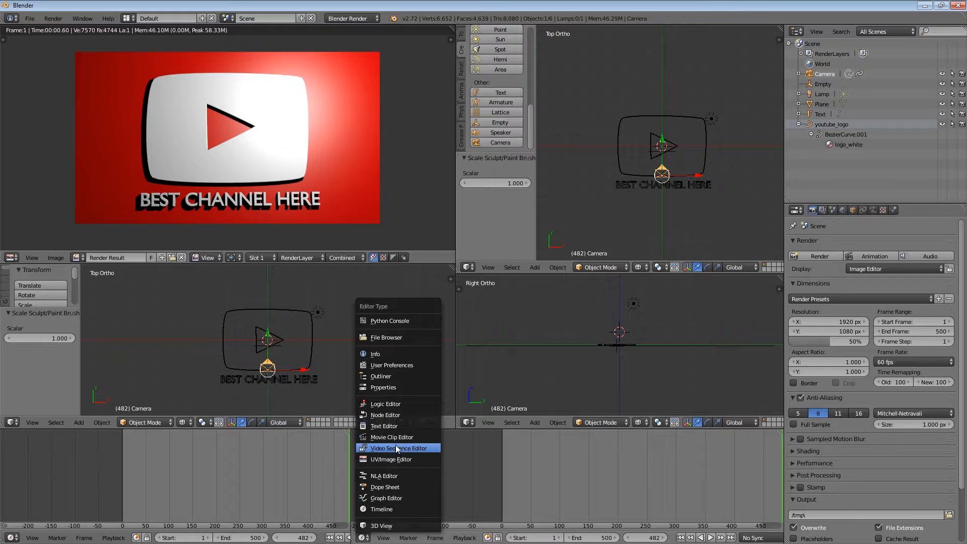
pyautogui.click(406, 415)
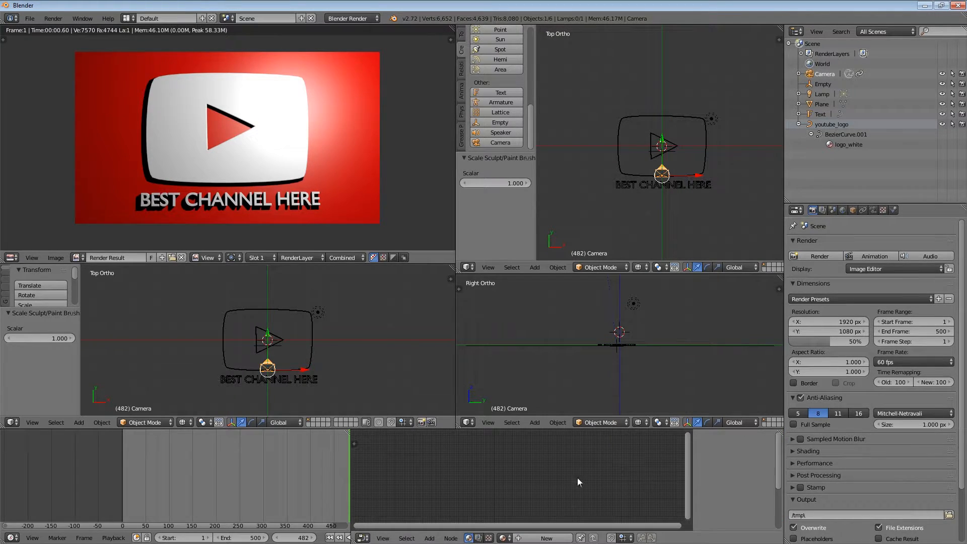
pyautogui.click(364, 538)
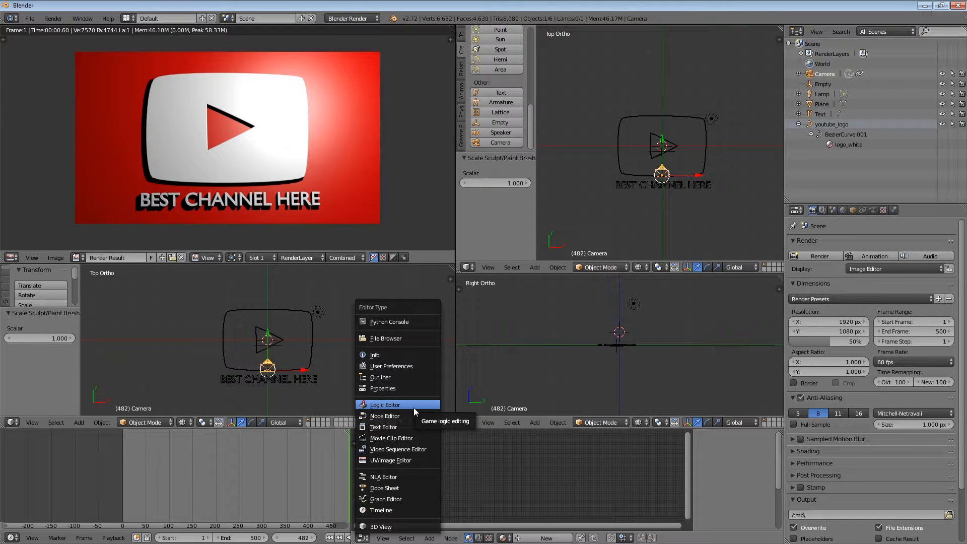
pyautogui.click(396, 498)
pyautogui.scroll(-5, 705, 469)
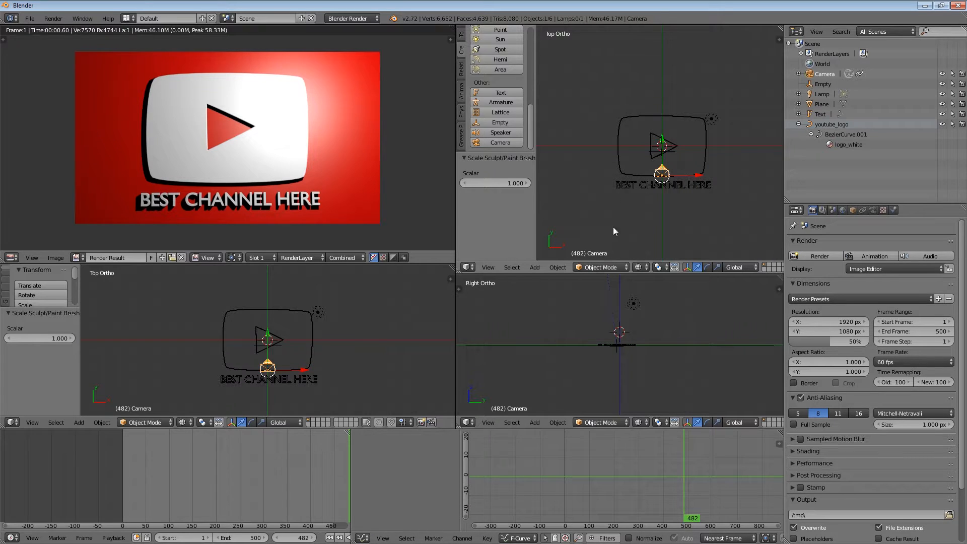
# Step: Insert a location keyframe for the camera at frame 482
pyautogui.press('i')
pyautogui.press('i')
pyautogui.click(629, 162)
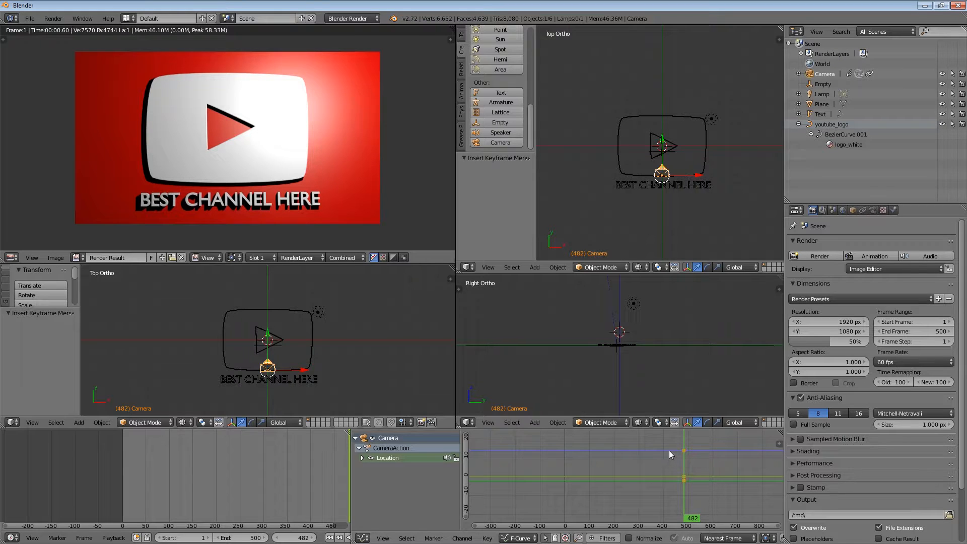
# Step: At frame 169, move the camera about (0, -1.528, -12.294) and bring back the 3D camera view in place of the render result
pyautogui.moveTo(669, 451); pyautogui.dragTo(605, 433)
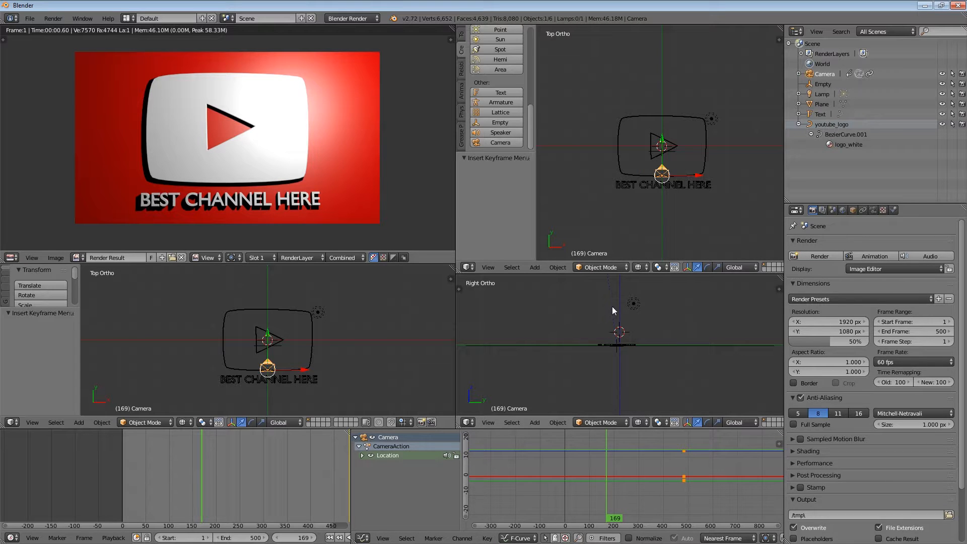
pyautogui.press('g')
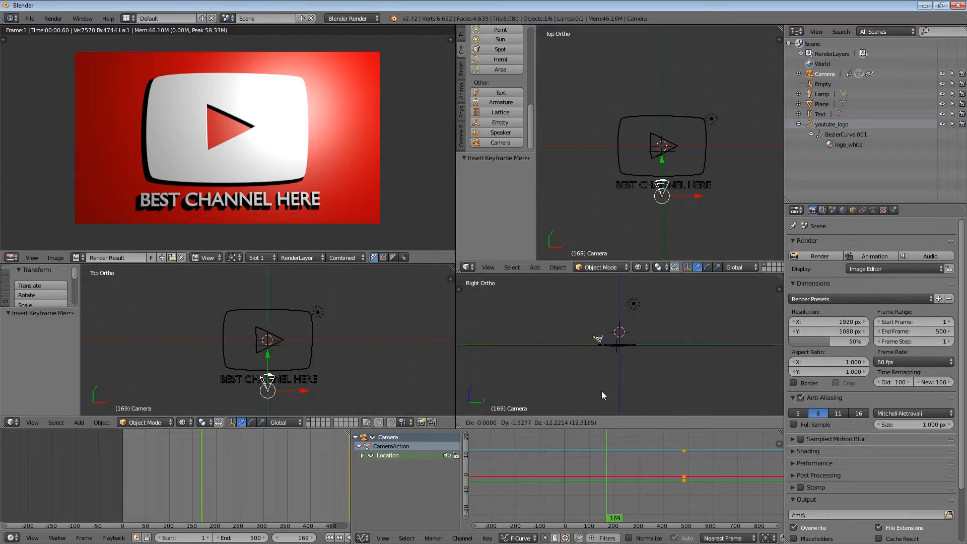
pyautogui.click(592, 371)
pyautogui.hotkey('shift', 'F5')
pyautogui.scroll(5, 245, 138)
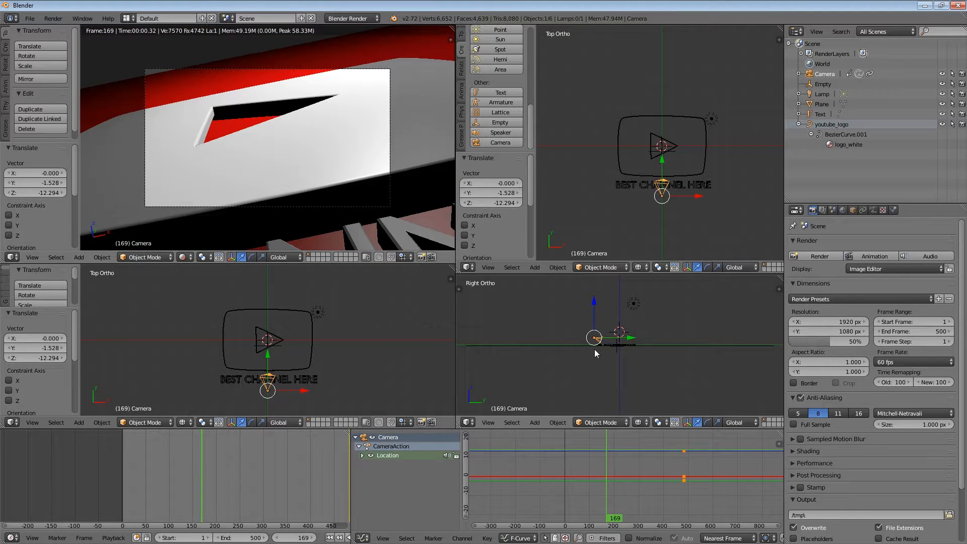
# Step: Move the camera about (0, -4.365, -0.946) and switch the camera viewport to Material shading
pyautogui.press('g')
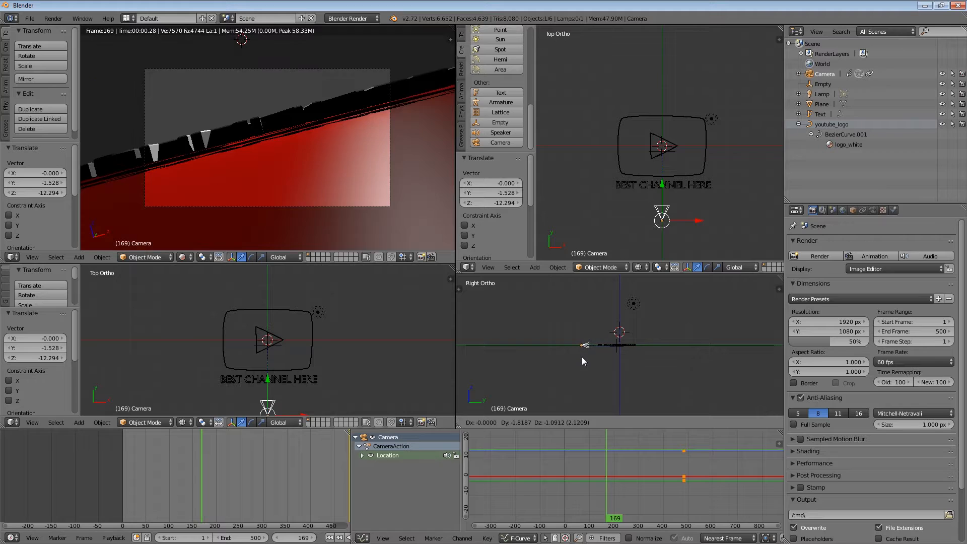
pyautogui.click(564, 356)
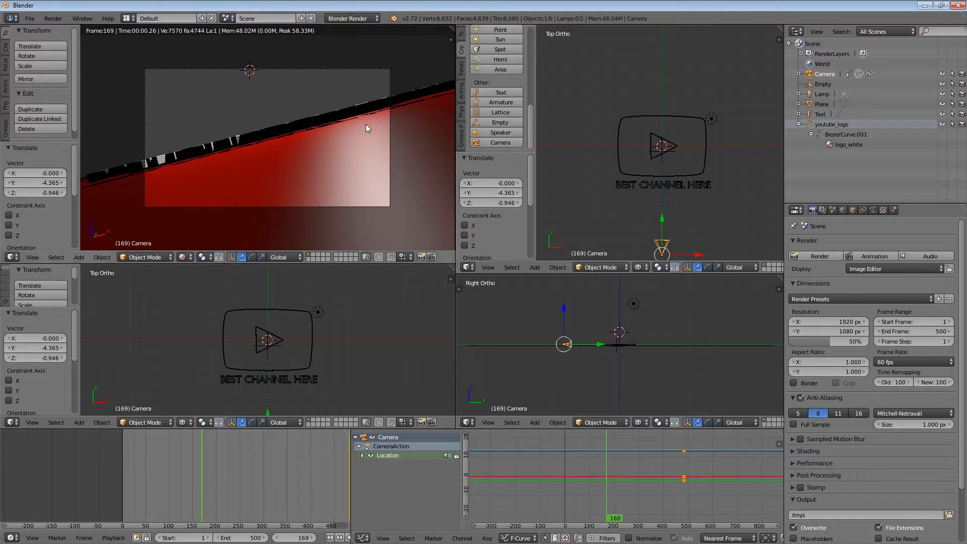
pyautogui.scroll(-5, 378, 177)
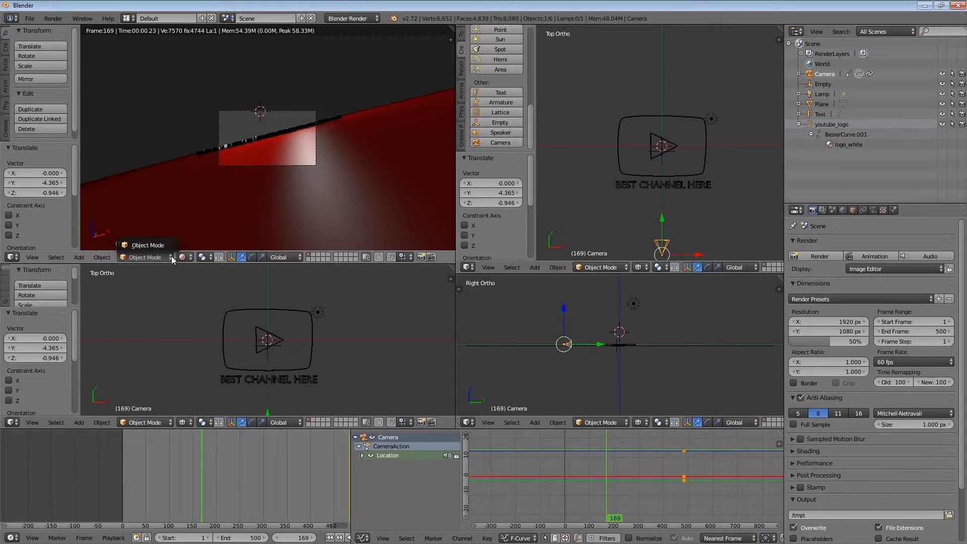
pyautogui.click(184, 257)
pyautogui.click(200, 200)
# Step: Rotate the camera about -14.941° and move it over the play triangle, about (-0.112, 6.089, 0) in the top view
pyautogui.press('r')
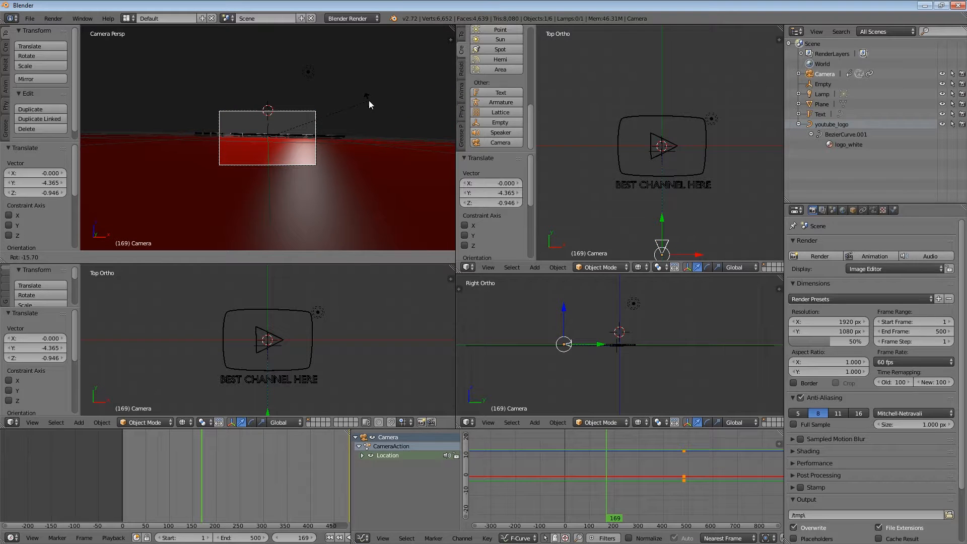
pyautogui.click(369, 102)
pyautogui.press('g')
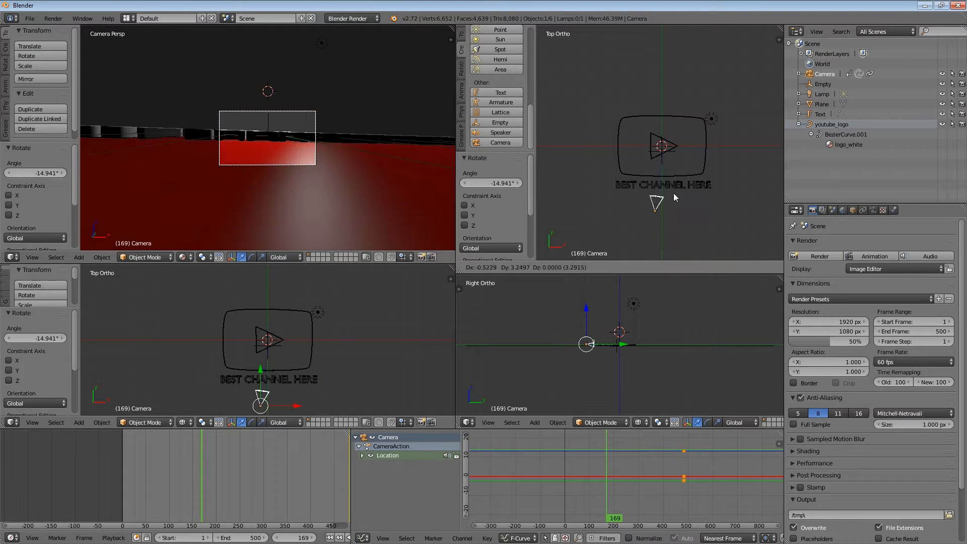
pyautogui.click(679, 155)
# Step: Reposition the camera just above the logo near the play triangle's lower edge and rotate it about 6.537°
pyautogui.press('g')
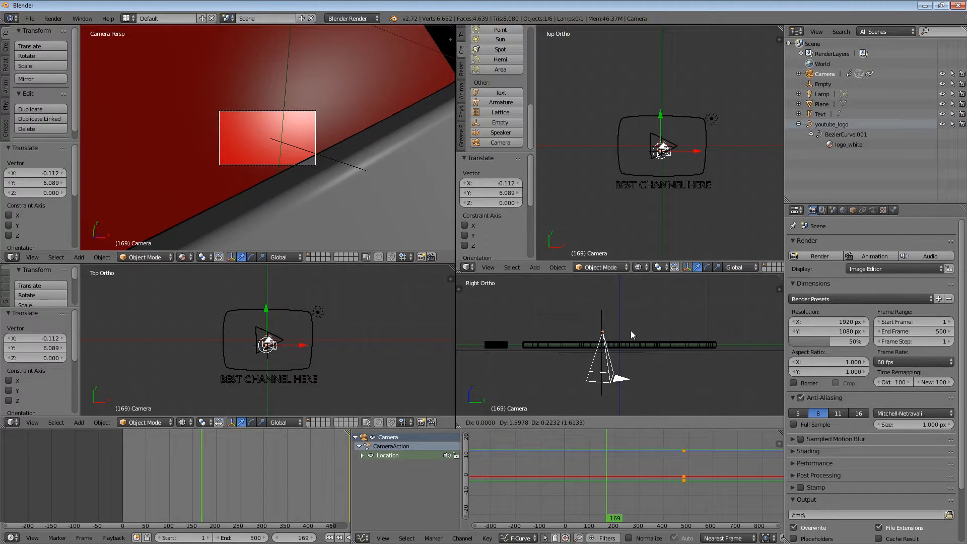
pyautogui.click(631, 330)
pyautogui.scroll(5, 670, 176)
pyautogui.press('g')
pyautogui.click(675, 189)
pyautogui.press('r')
pyautogui.click(380, 162)
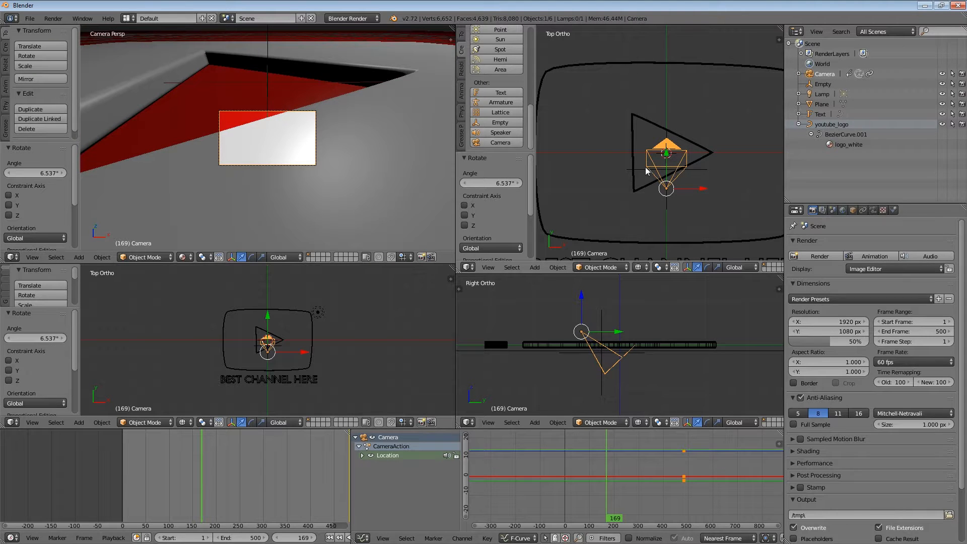
# Step: Move the empty about (-0.313, 0.413, 0) in the top view, within the play triangle
pyautogui.rightClick(637, 169)
pyautogui.rightClick(636, 172)
pyautogui.press('g')
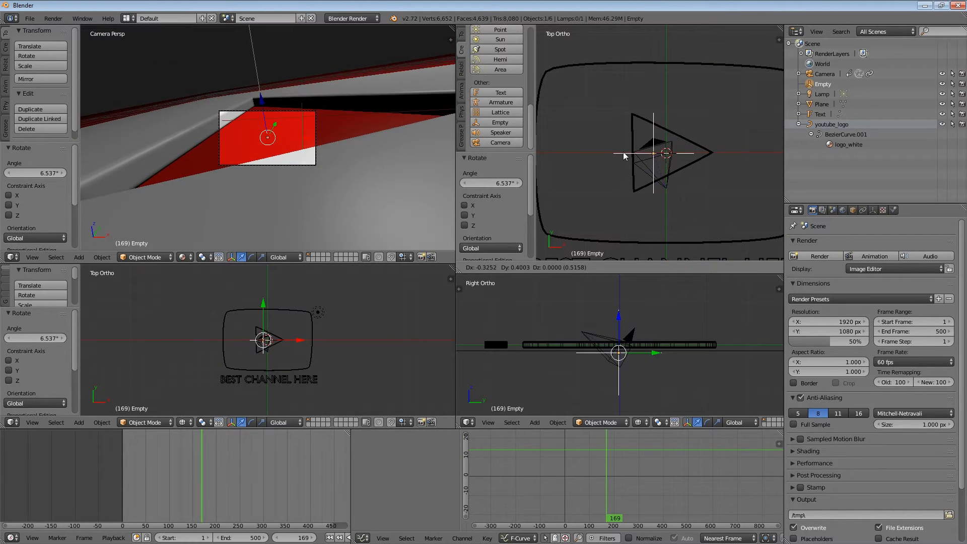
pyautogui.click(664, 189)
# Step: Move the camera about (-0.300, 0.463, 0) in the top view and insert a Location keyframe at frame 169
pyautogui.rightClick(664, 188)
pyautogui.press('g')
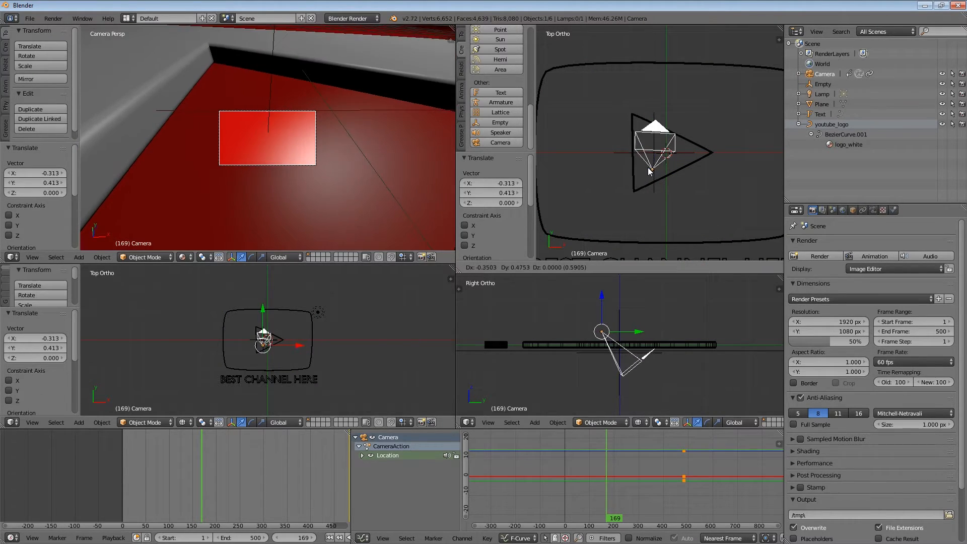
pyautogui.click(651, 172)
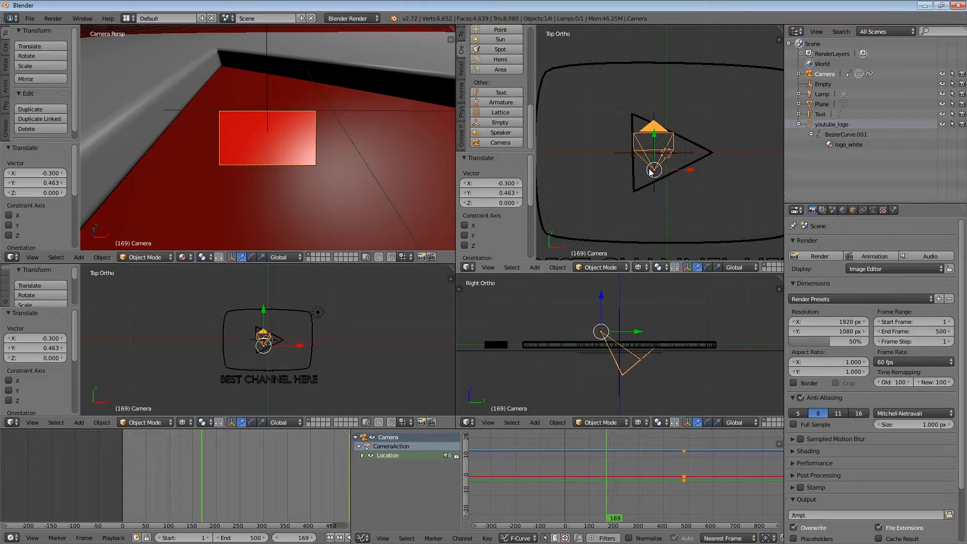
pyautogui.press('i')
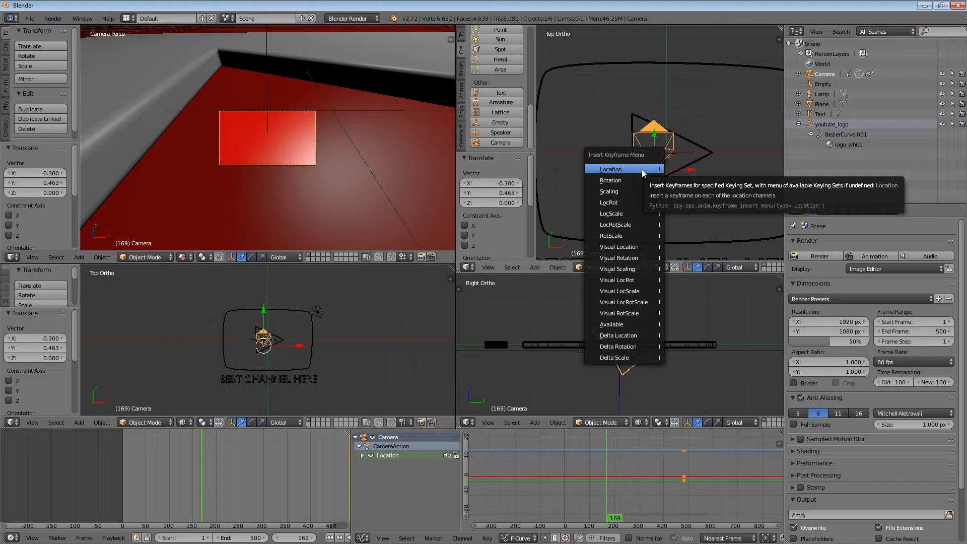
pyautogui.click(643, 173)
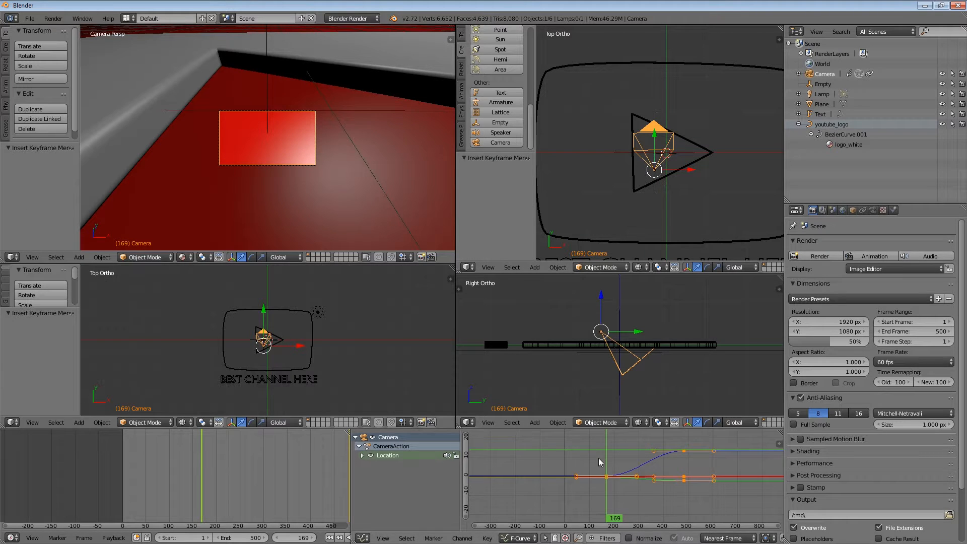
# Step: At frame 462, rotate the camera about 2.778° and a further 2.37° to level the logo and caption
pyautogui.moveTo(607, 442); pyautogui.dragTo(680, 432)
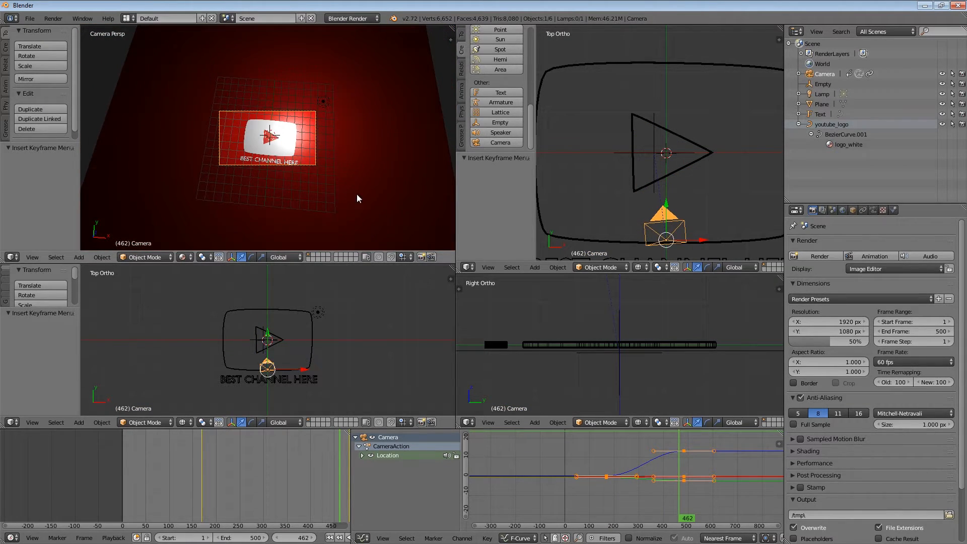
pyautogui.press('r')
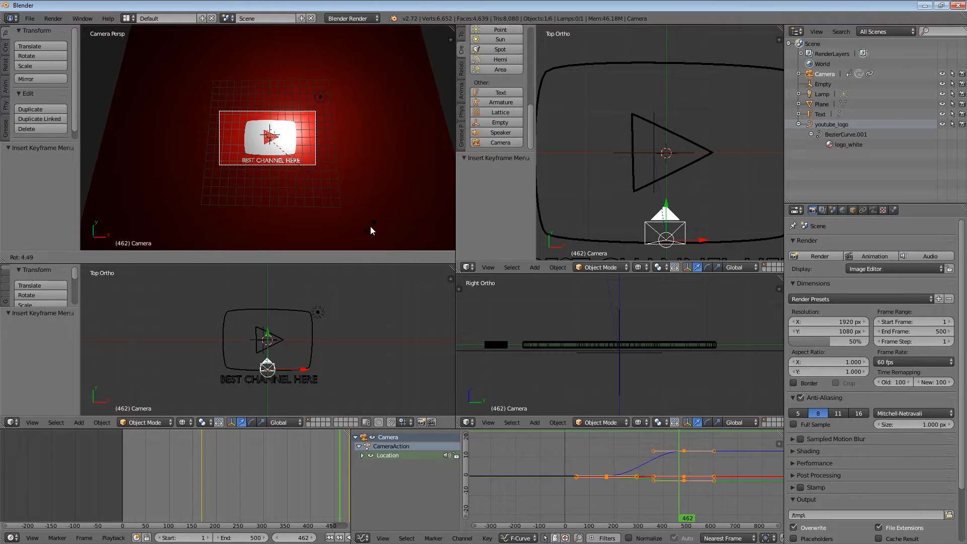
pyautogui.click(371, 226)
pyautogui.scroll(5, 381, 228)
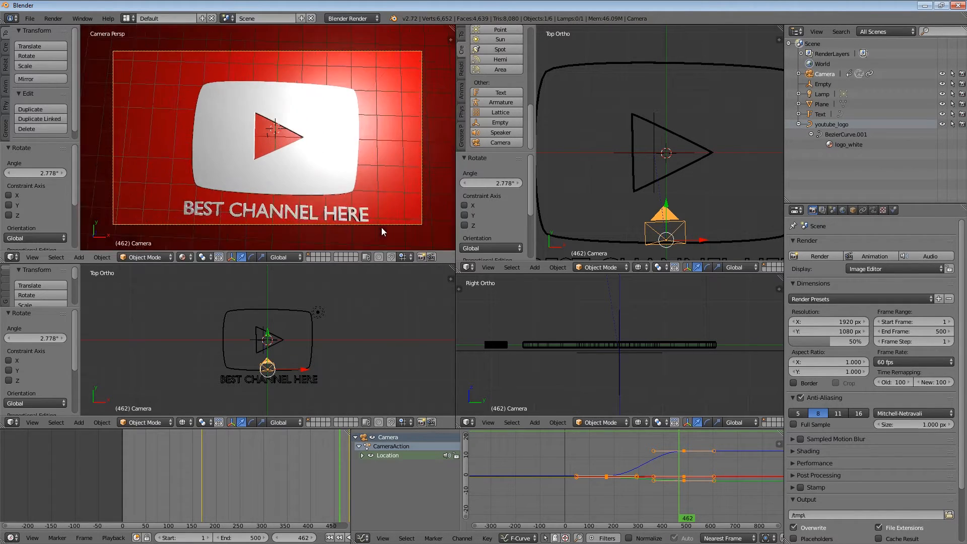
pyautogui.click(416, 219)
# Step: At frame 278, move the camera about (0, -3.971, -3.484) in front of the caption and insert a Location keyframe
pyautogui.moveTo(654, 443); pyautogui.dragTo(633, 445)
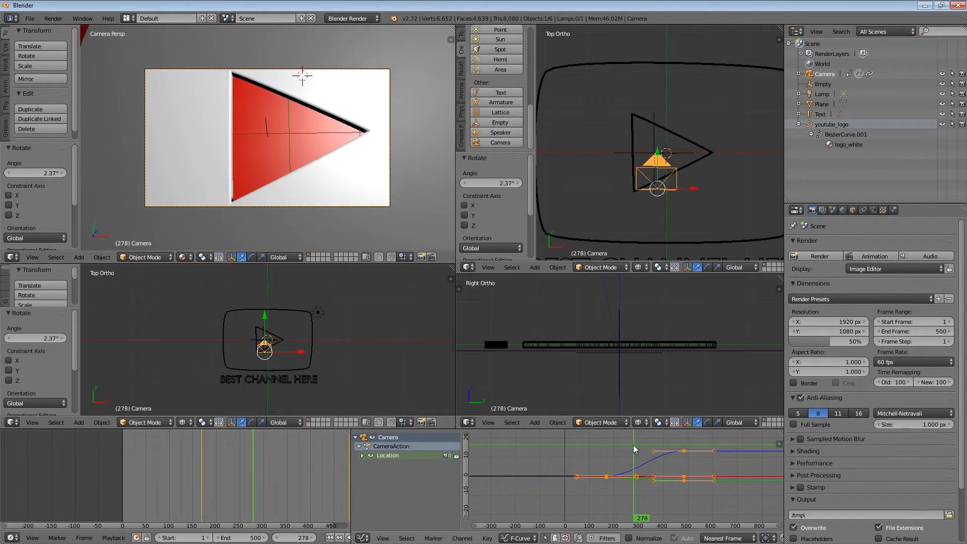
pyautogui.press('g')
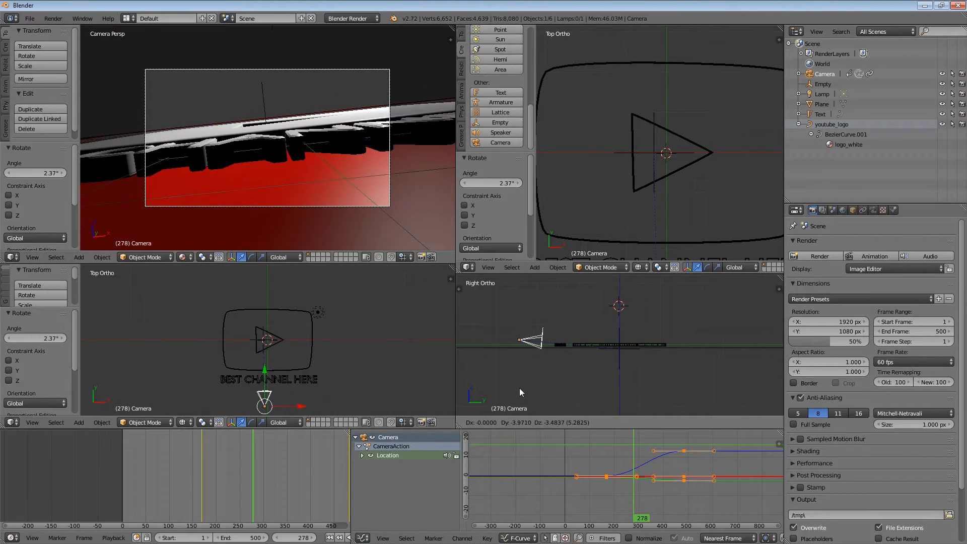
pyautogui.click(521, 392)
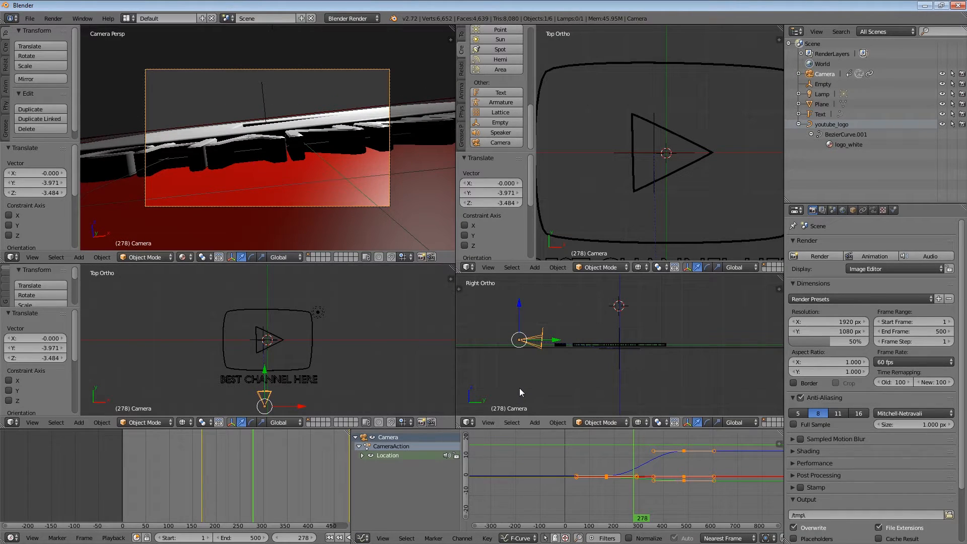
pyautogui.press('i')
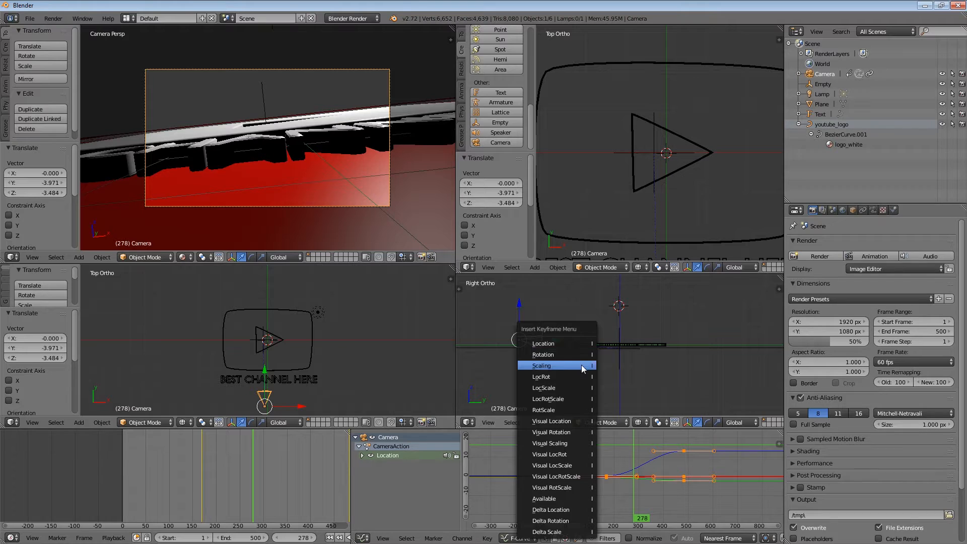
pyautogui.click(569, 343)
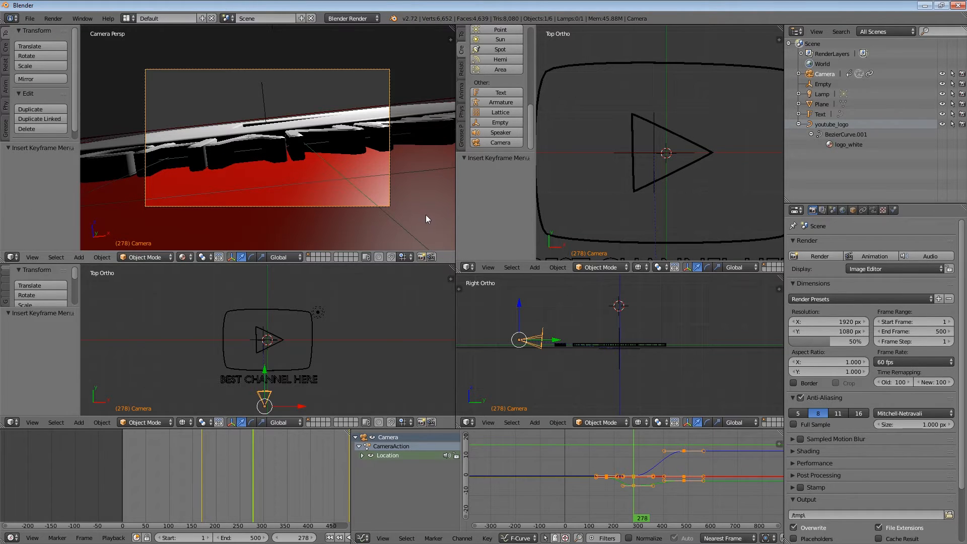
# Step: Rotate the camera about -5.588° at frame 278 and about 4.661° at frame 527 to straighten the view
pyautogui.press('r')
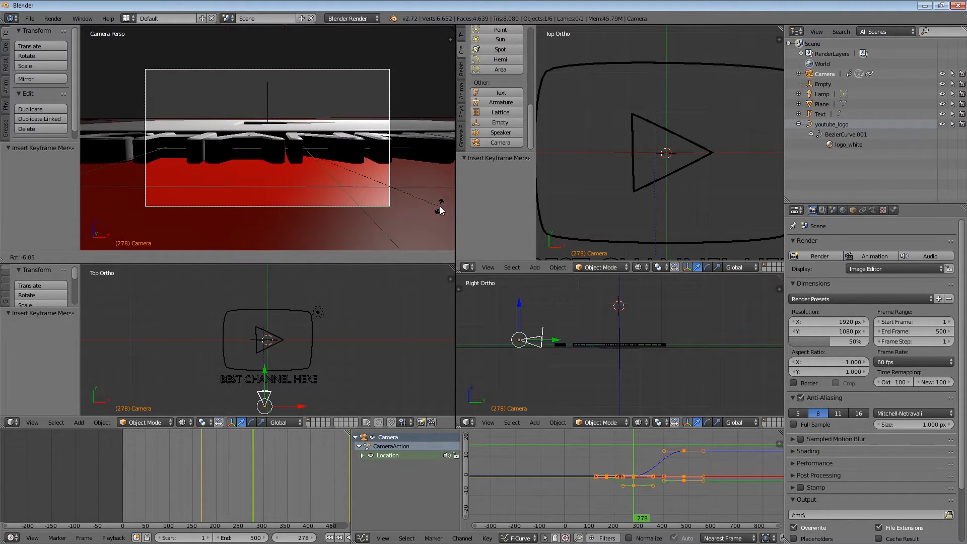
pyautogui.click(439, 206)
pyautogui.moveTo(615, 437); pyautogui.dragTo(694, 437)
pyautogui.press('r')
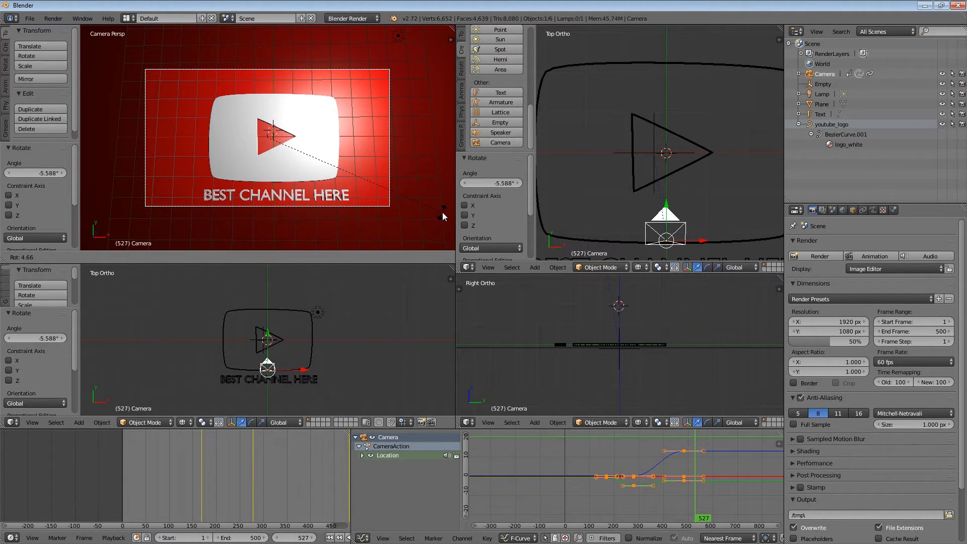
pyautogui.click(443, 217)
# Step: Widen the timeline and play the camera animation, shifting a handle of the camera's Y location curve about (14.132, -1.796)
pyautogui.moveTo(686, 436); pyautogui.dragTo(616, 443)
pyautogui.moveTo(624, 441); pyautogui.dragTo(596, 447)
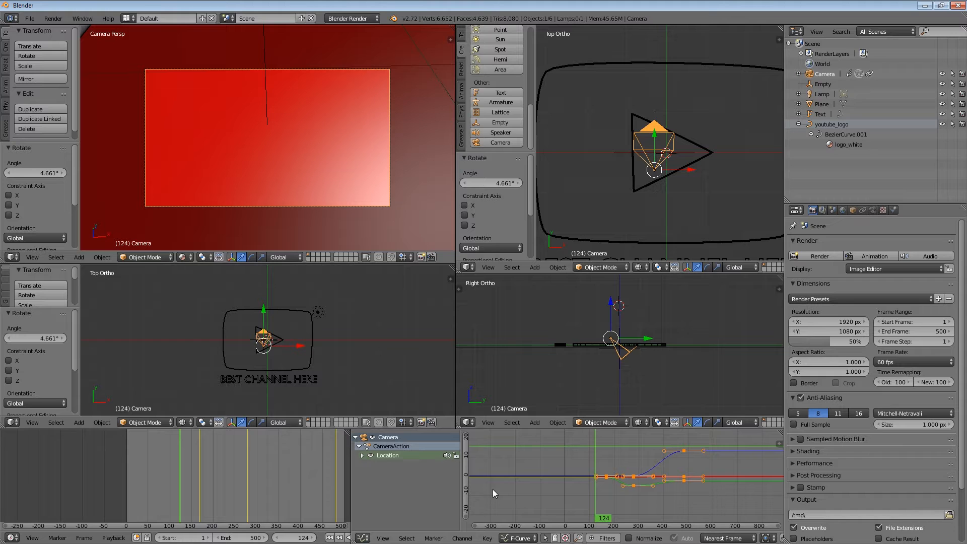
pyautogui.moveTo(351, 534); pyautogui.dragTo(434, 534)
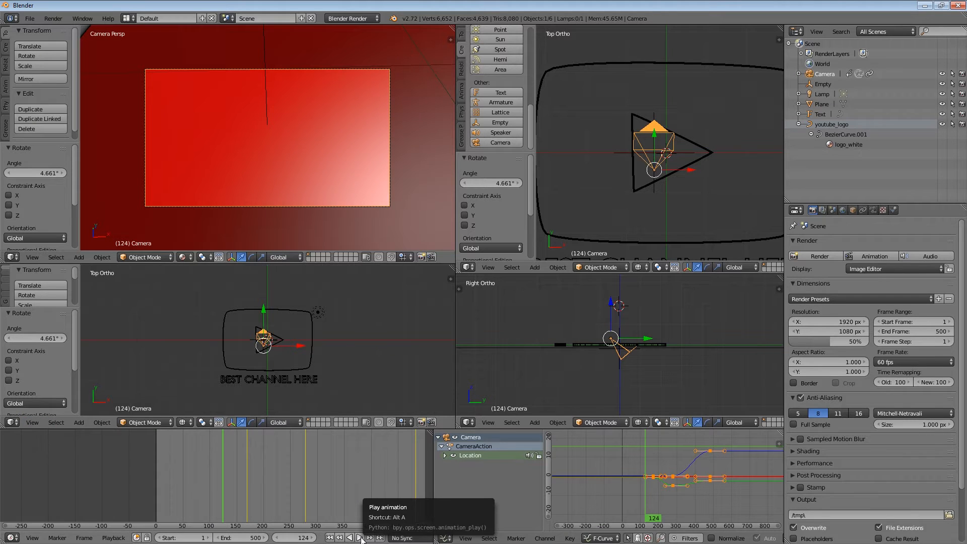
pyautogui.hotkey('alt', 'a')
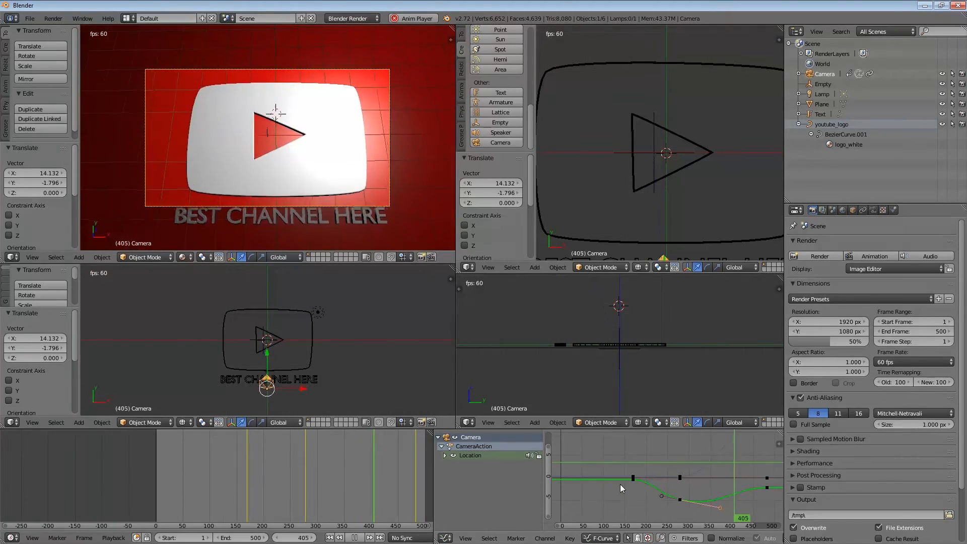
pyautogui.hotkey('alt', 'a')
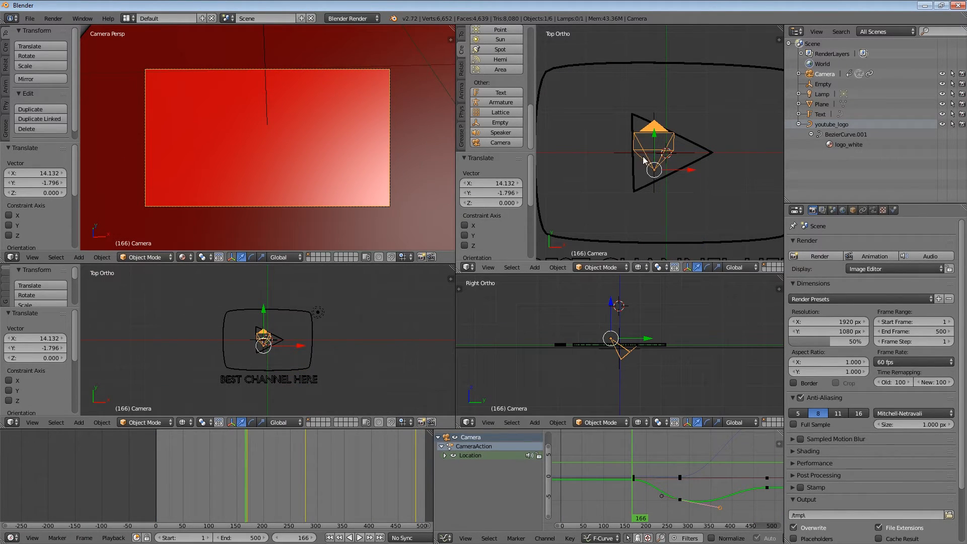
# Step: Select the empty and animate its position near the play triangle's lower edge, with a Location keyframe at frame 483
pyautogui.rightClick(622, 151)
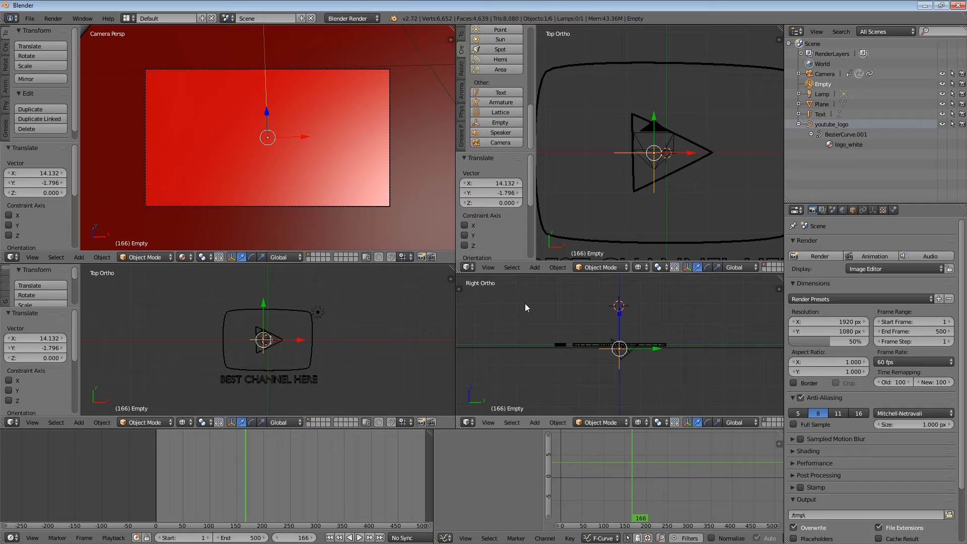
pyautogui.click(681, 443)
pyautogui.moveTo(681, 443); pyautogui.dragTo(624, 442)
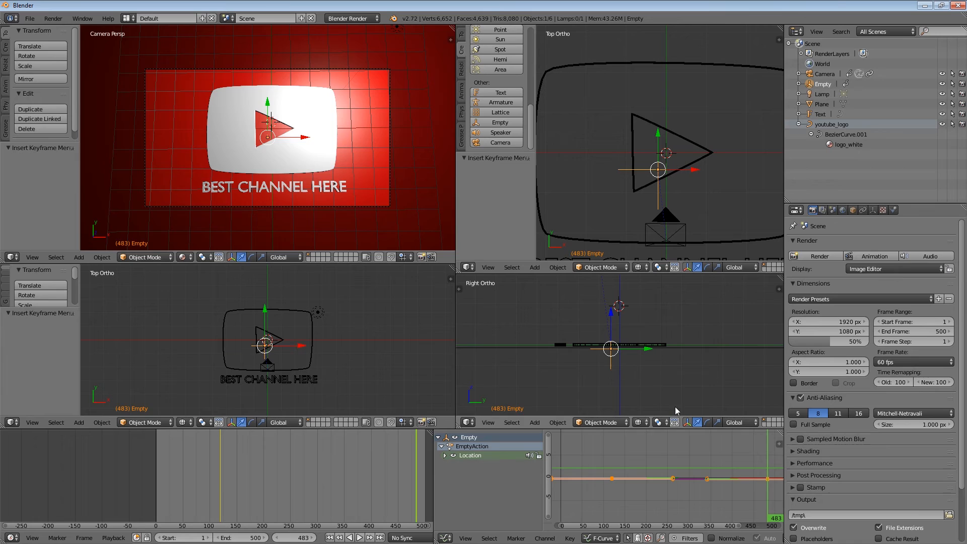
# Step: Return to the start of the timeline and play the animation through to check the camera move
pyautogui.moveTo(629, 448); pyautogui.dragTo(534, 451)
pyautogui.hotkey('alt', 'a')
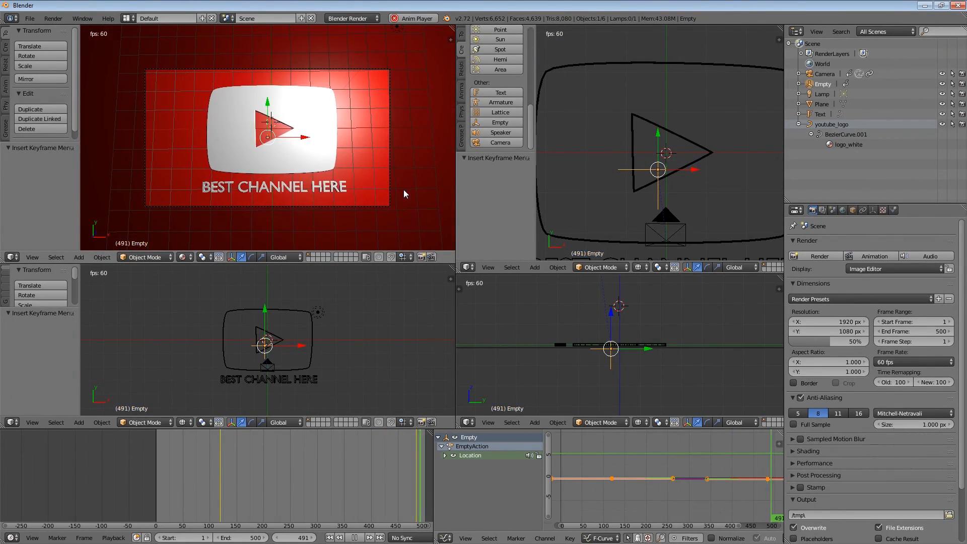
pyautogui.press('Escape')
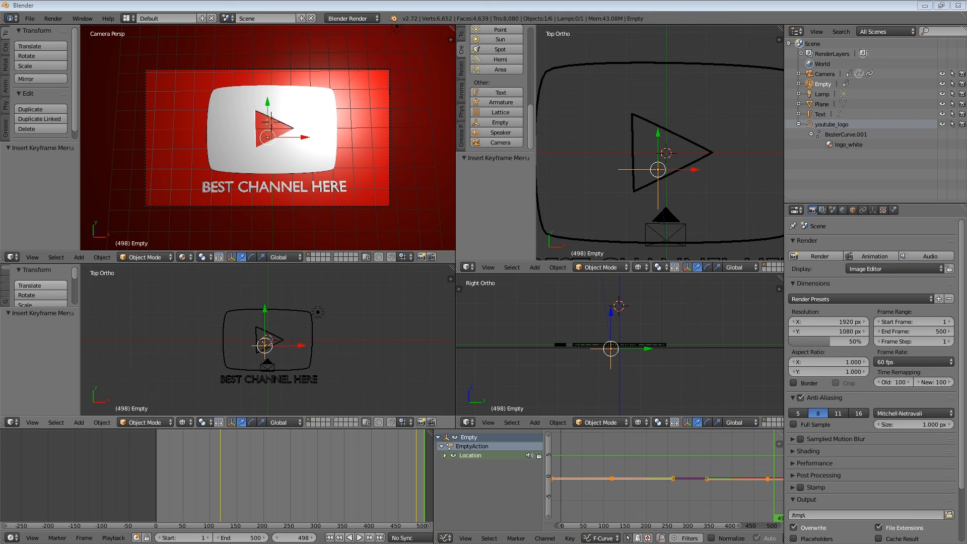